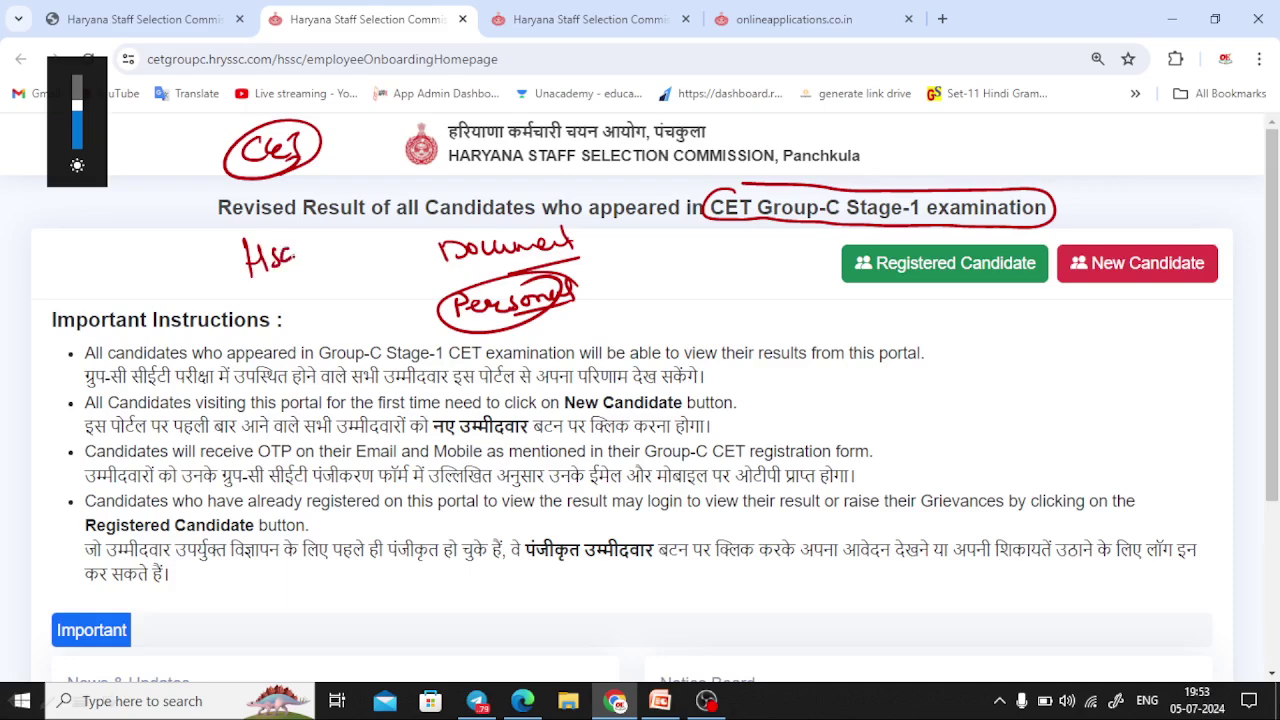
# - Underline the handwritten HSSC note and draw a boxed list beside it ending in "Revise", ticking that last entry
pyautogui.moveTo(262, 287); pyautogui.dragTo(326, 273)
pyautogui.moveTo(104, 226)
pyautogui.mouseDown()
pyautogui.moveTo(103, 242)
pyautogui.moveTo(238, 222)
pyautogui.moveTo(98, 248)
pyautogui.moveTo(204, 256)
pyautogui.moveTo(140, 268)
pyautogui.moveTo(151, 267)
pyautogui.mouseUp()
pyautogui.moveTo(167, 254); pyautogui.dragTo(160, 262)
pyautogui.moveTo(114, 275)
pyautogui.mouseDown()
pyautogui.moveTo(108, 298)
pyautogui.moveTo(196, 267)
pyautogui.moveTo(122, 295)
pyautogui.mouseUp()
pyautogui.moveTo(119, 279)
pyautogui.mouseDown()
pyautogui.moveTo(136, 290)
pyautogui.moveTo(200, 280)
pyautogui.mouseUp()
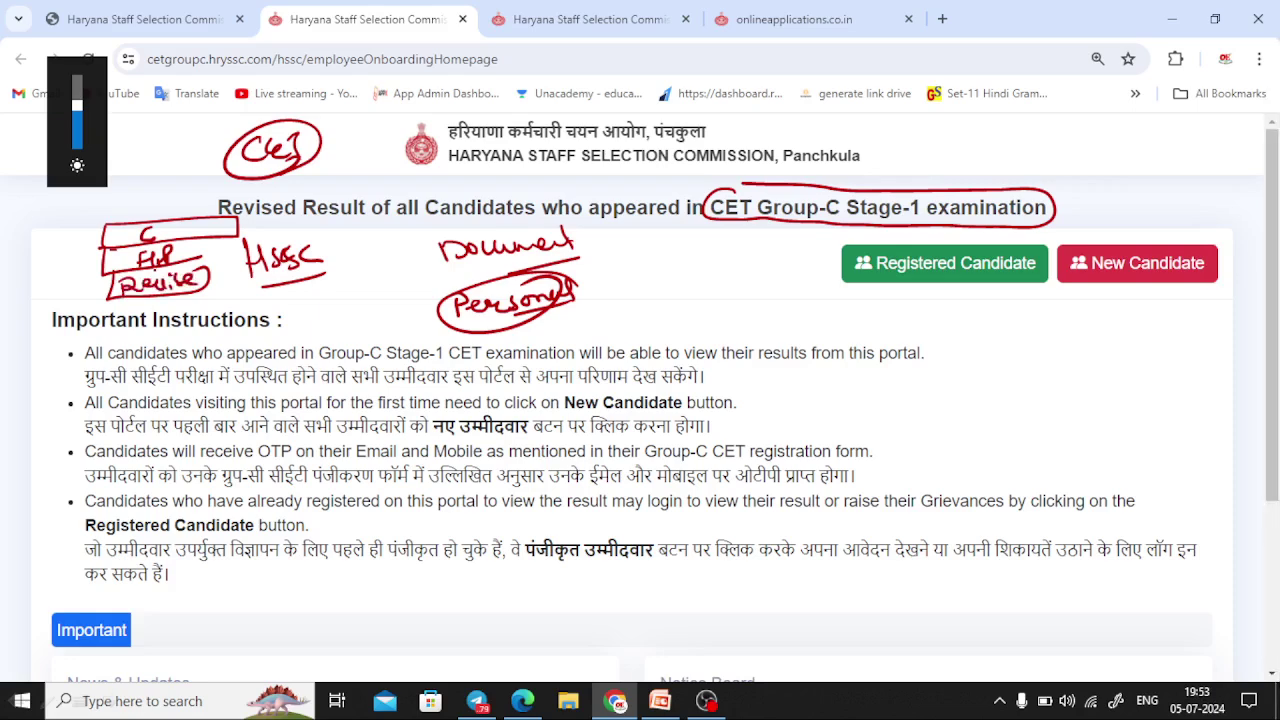
pyautogui.moveTo(80, 289); pyautogui.dragTo(105, 284)
# - Draw arrows and marks pointing out the CET Group-C Stage-1 heading, Registered Candidate and New Candidate
pyautogui.moveTo(842, 178); pyautogui.dragTo(880, 181)
pyautogui.moveTo(1122, 190); pyautogui.dragTo(1140, 238)
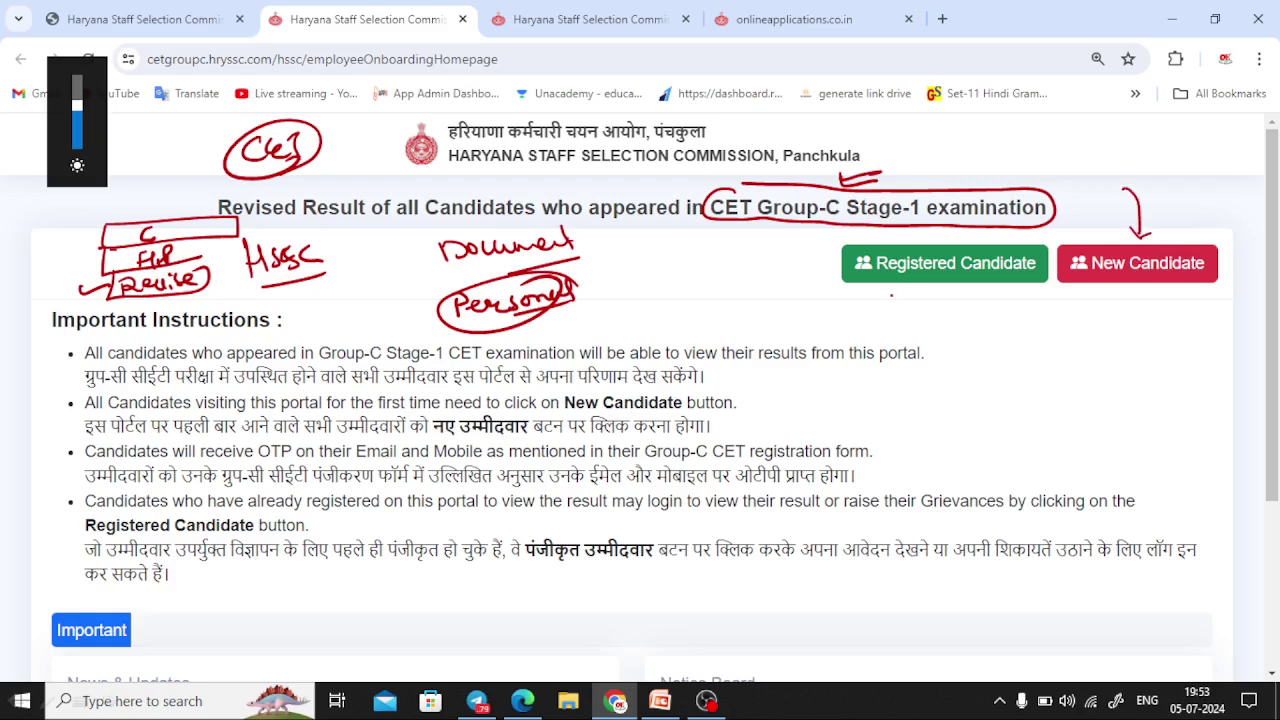
pyautogui.moveTo(888, 302)
pyautogui.mouseDown()
pyautogui.moveTo(920, 292)
pyautogui.moveTo(910, 303)
pyautogui.mouseUp()
pyautogui.moveTo(1122, 287); pyautogui.dragTo(1122, 310)
pyautogui.moveTo(1112, 300); pyautogui.dragTo(1134, 300)
pyautogui.moveTo(806, 256); pyautogui.dragTo(830, 268)
# - Show the candidate login page and mark its User Id and Password fields in ink
pyautogui.press('Escape')
pyautogui.hotkey('ctrl', '2')
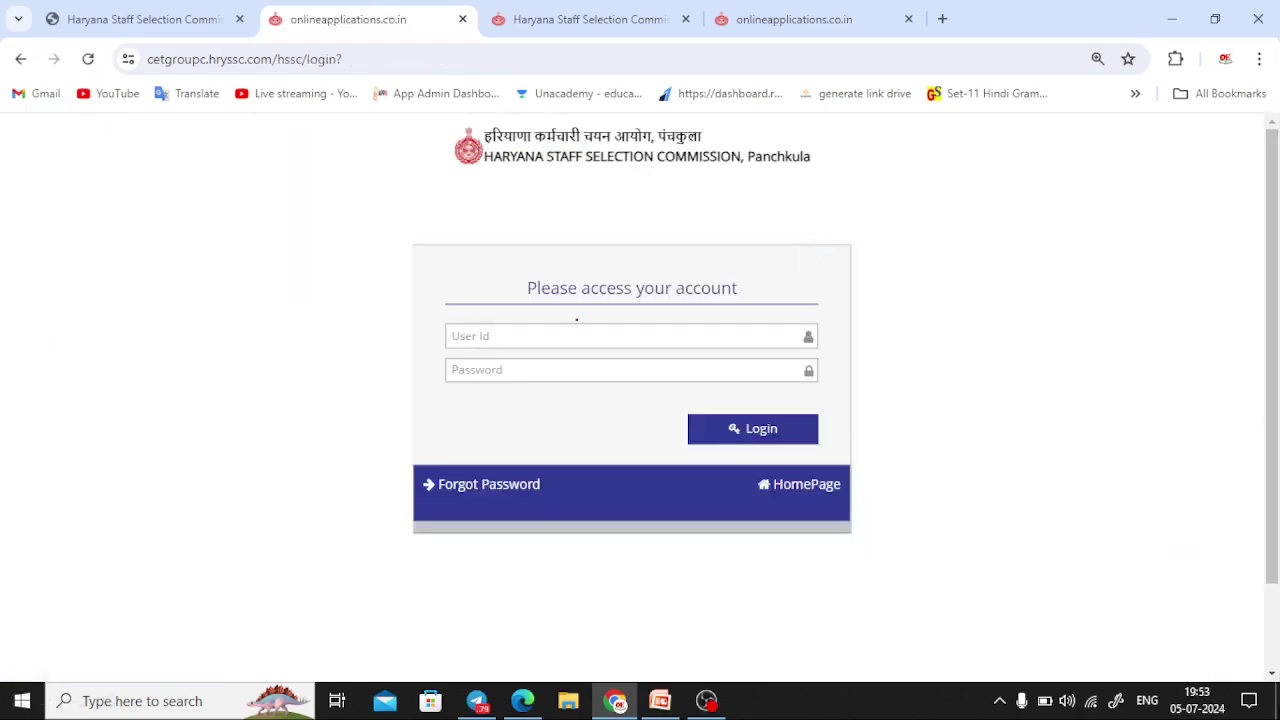
pyautogui.moveTo(537, 334); pyautogui.dragTo(568, 337)
pyautogui.moveTo(533, 376); pyautogui.dragTo(577, 367)
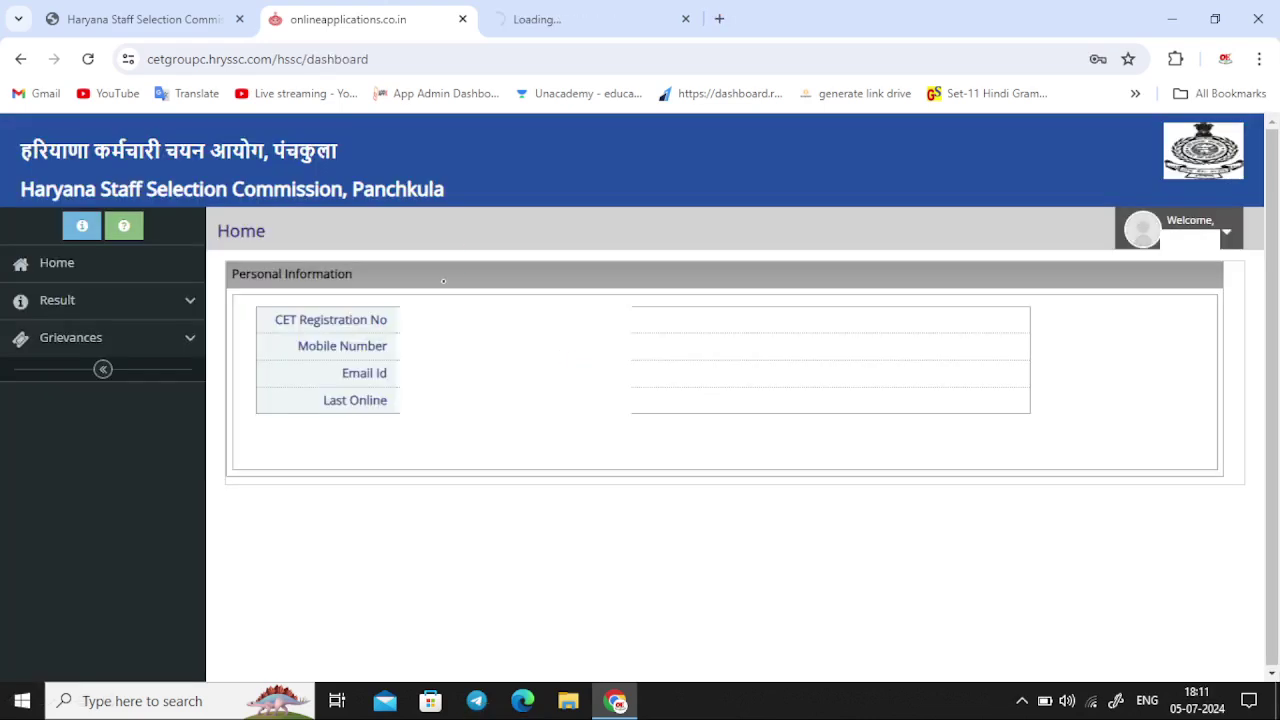
# - Tick the CET Registration No, Mobile Number, Email Id and Last Online rows, and draw three bars over the header title
pyautogui.moveTo(254, 314); pyautogui.dragTo(297, 311)
pyautogui.moveTo(255, 348)
pyautogui.mouseDown()
pyautogui.moveTo(298, 343)
pyautogui.moveTo(315, 364)
pyautogui.mouseUp()
pyautogui.moveTo(258, 400); pyautogui.dragTo(318, 395)
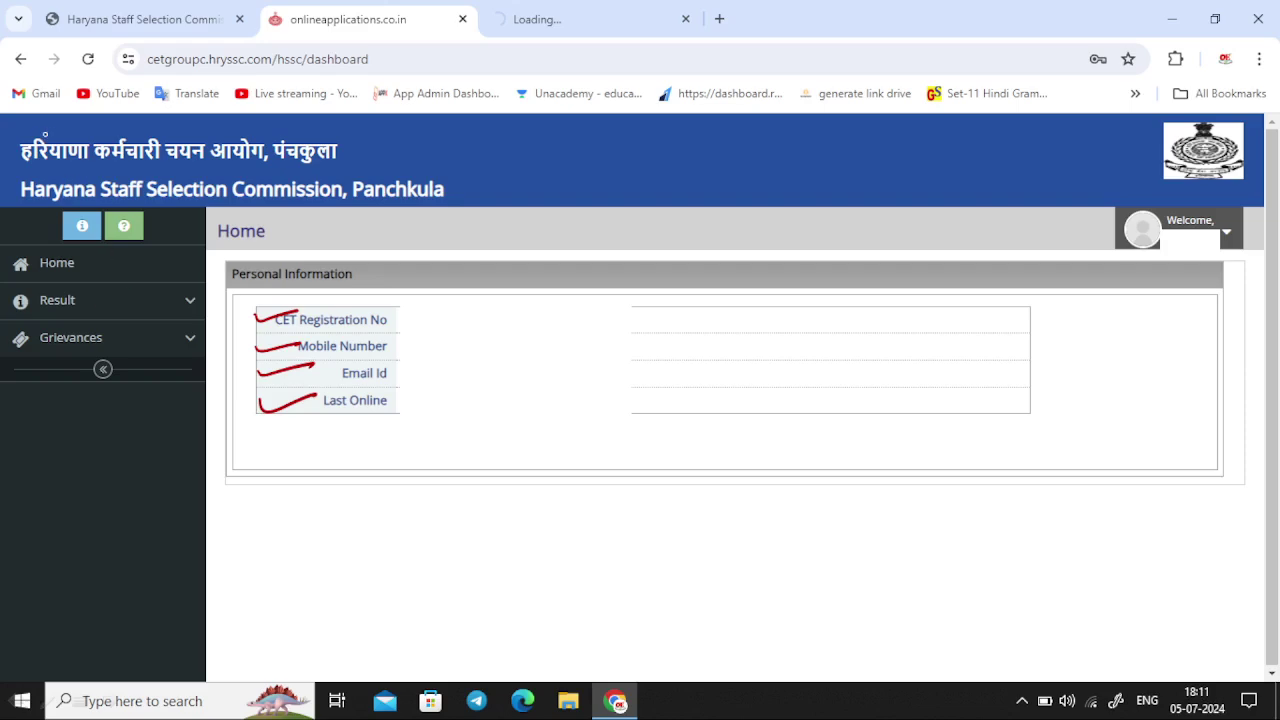
pyautogui.moveTo(44, 131)
pyautogui.mouseDown()
pyautogui.moveTo(79, 127)
pyautogui.moveTo(30, 137)
pyautogui.moveTo(34, 165)
pyautogui.moveTo(88, 150)
pyautogui.moveTo(34, 161)
pyautogui.moveTo(39, 182)
pyautogui.mouseUp()
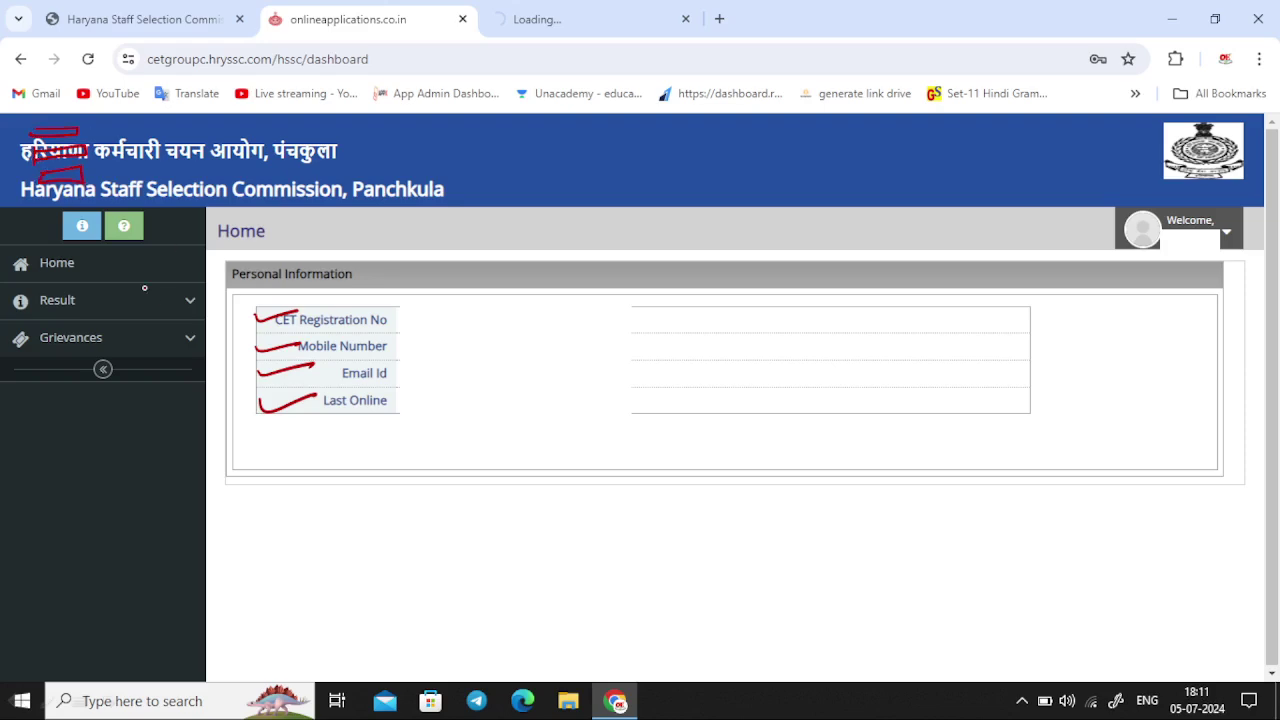
# - Mark Home and Result on the dashboard, expand Result, and tick CET Result beneath it
pyautogui.moveTo(93, 262); pyautogui.dragTo(139, 257)
pyautogui.moveTo(101, 298); pyautogui.dragTo(136, 303)
pyautogui.moveTo(178, 303); pyautogui.dragTo(201, 298)
pyautogui.click(150, 319)
pyautogui.moveTo(101, 340); pyautogui.dragTo(142, 330)
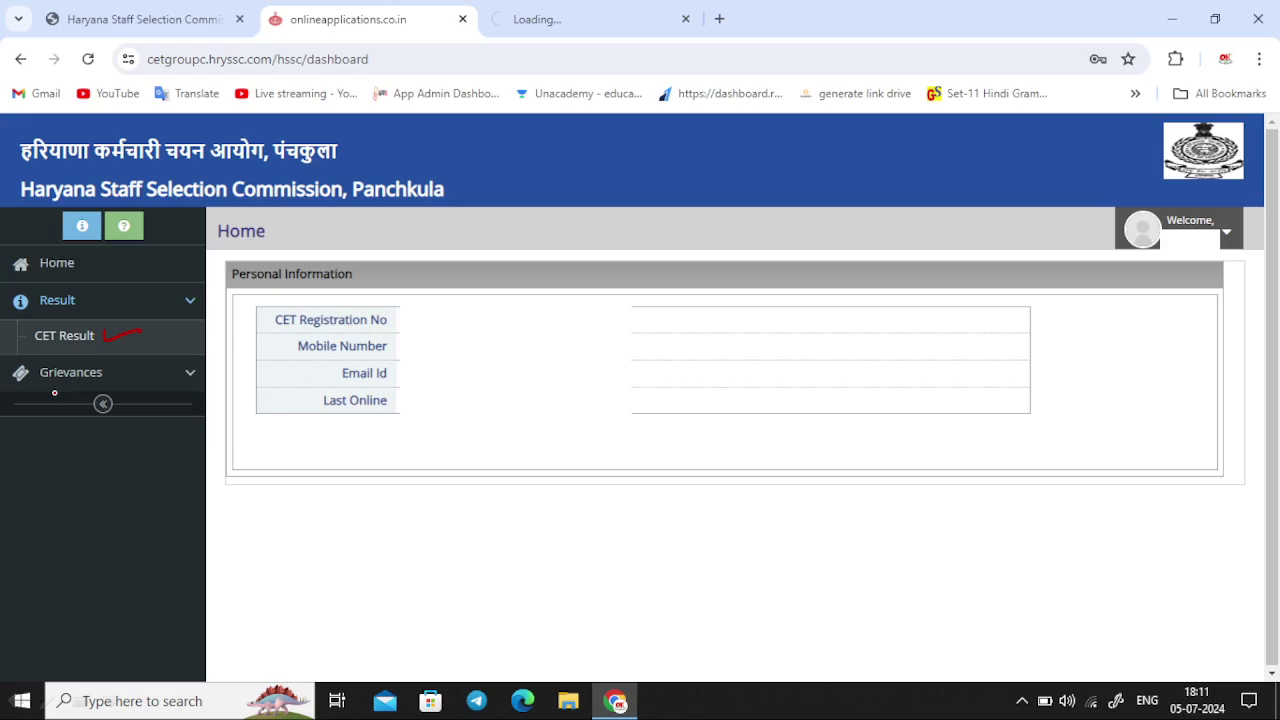
# - Expand Grievances and Manage Grievances, and tick the Grievance Status and Raise Grievance entries in ink
pyautogui.moveTo(128, 379); pyautogui.dragTo(197, 375)
pyautogui.click(176, 376)
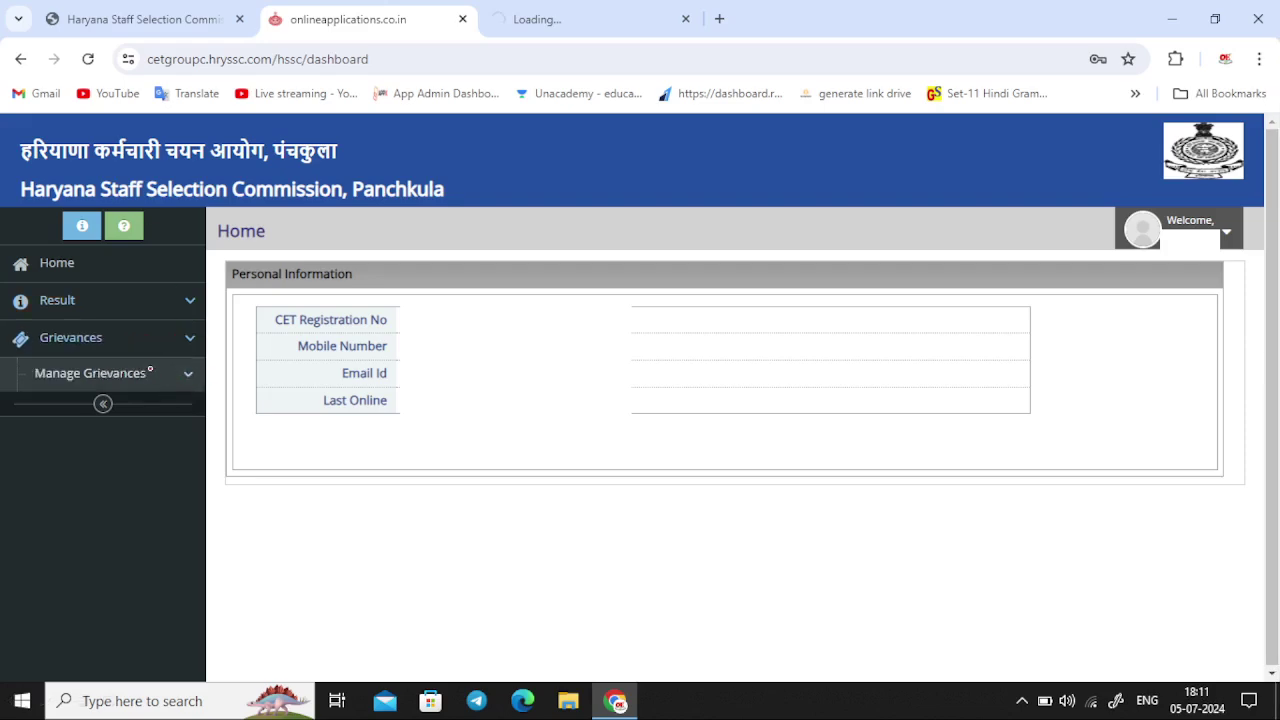
pyautogui.moveTo(146, 368); pyautogui.dragTo(174, 360)
pyautogui.click(120, 375)
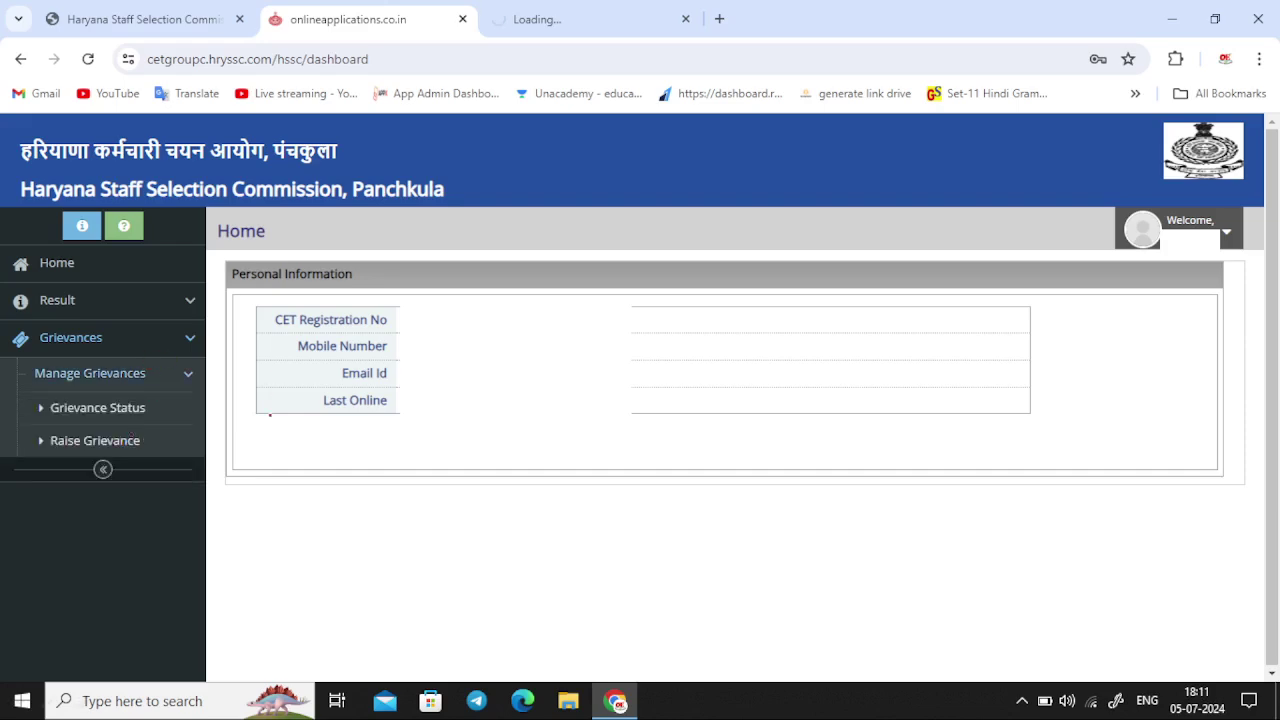
pyautogui.moveTo(151, 410)
pyautogui.mouseDown()
pyautogui.moveTo(177, 404)
pyautogui.moveTo(168, 434)
pyautogui.mouseUp()
pyautogui.moveTo(151, 408); pyautogui.dragTo(161, 405)
pyautogui.moveTo(145, 440); pyautogui.dragTo(166, 438)
# - Write a circled note beginning with 12 beside the dashboard's Home heading and mark Raise Grievance again
pyautogui.moveTo(408, 230)
pyautogui.mouseDown()
pyautogui.moveTo(468, 238)
pyautogui.moveTo(476, 212)
pyautogui.moveTo(482, 230)
pyautogui.mouseUp()
pyautogui.moveTo(490, 212)
pyautogui.mouseDown()
pyautogui.moveTo(440, 264)
pyautogui.moveTo(520, 226)
pyautogui.mouseUp()
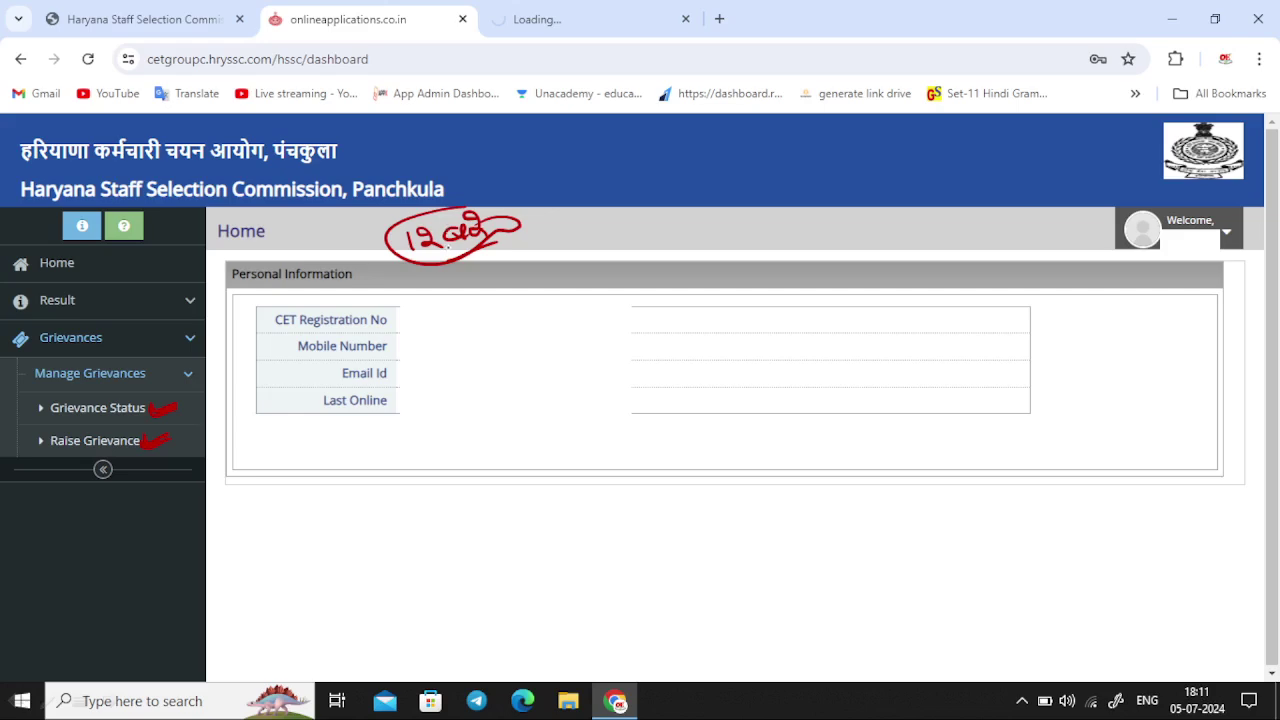
pyautogui.moveTo(126, 437)
pyautogui.mouseDown()
pyautogui.moveTo(36, 434)
pyautogui.moveTo(160, 451)
pyautogui.mouseUp()
# - Leave the slide show and return to the CET grievance form in the browser
pyautogui.press('w')
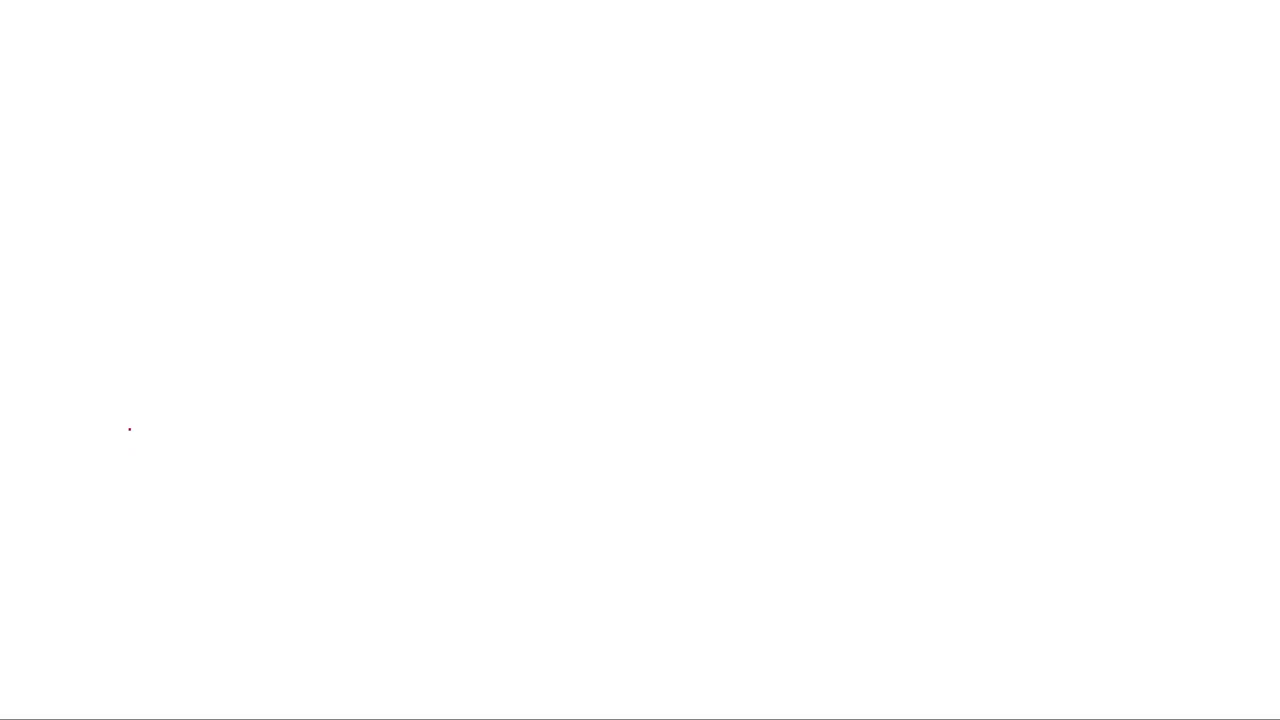
pyautogui.press('Escape')
pyautogui.press('Escape')
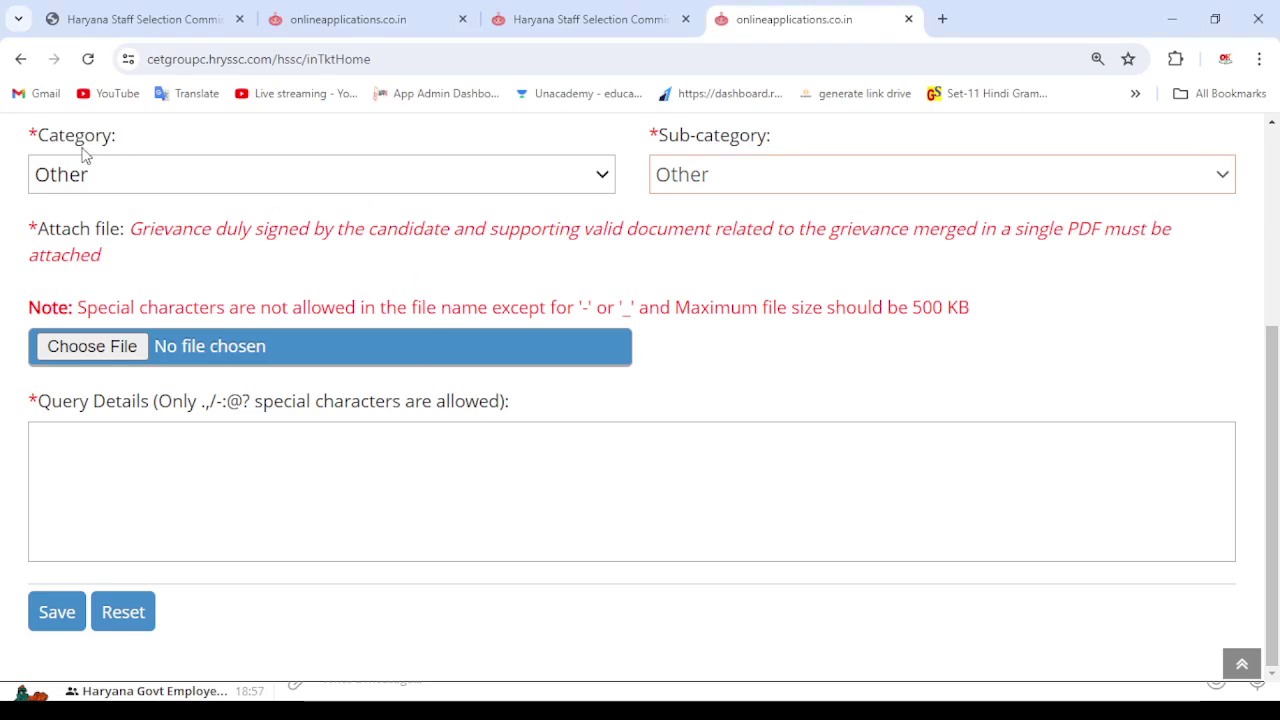
# - Try Sub-Category incorrectly mentioned as the category, and Category incorrectly mentioned with sub-category BCA
pyautogui.click(107, 254)
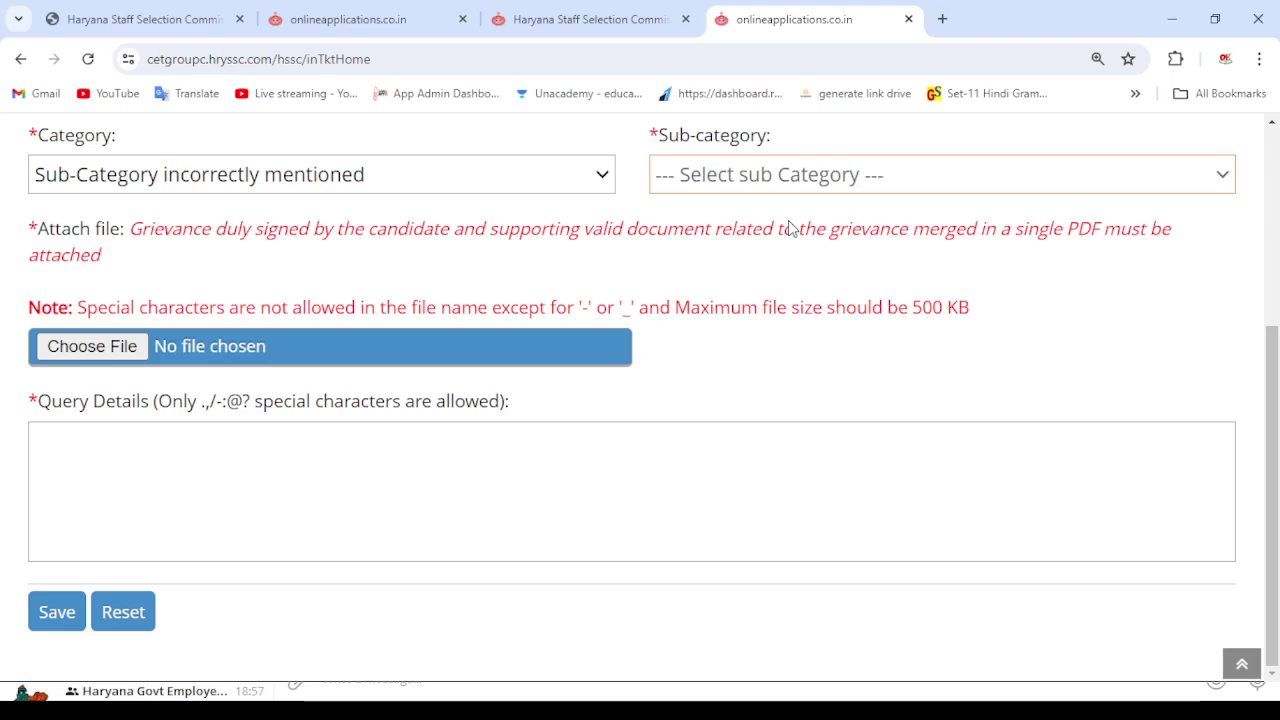
pyautogui.click(457, 188)
pyautogui.click(238, 262)
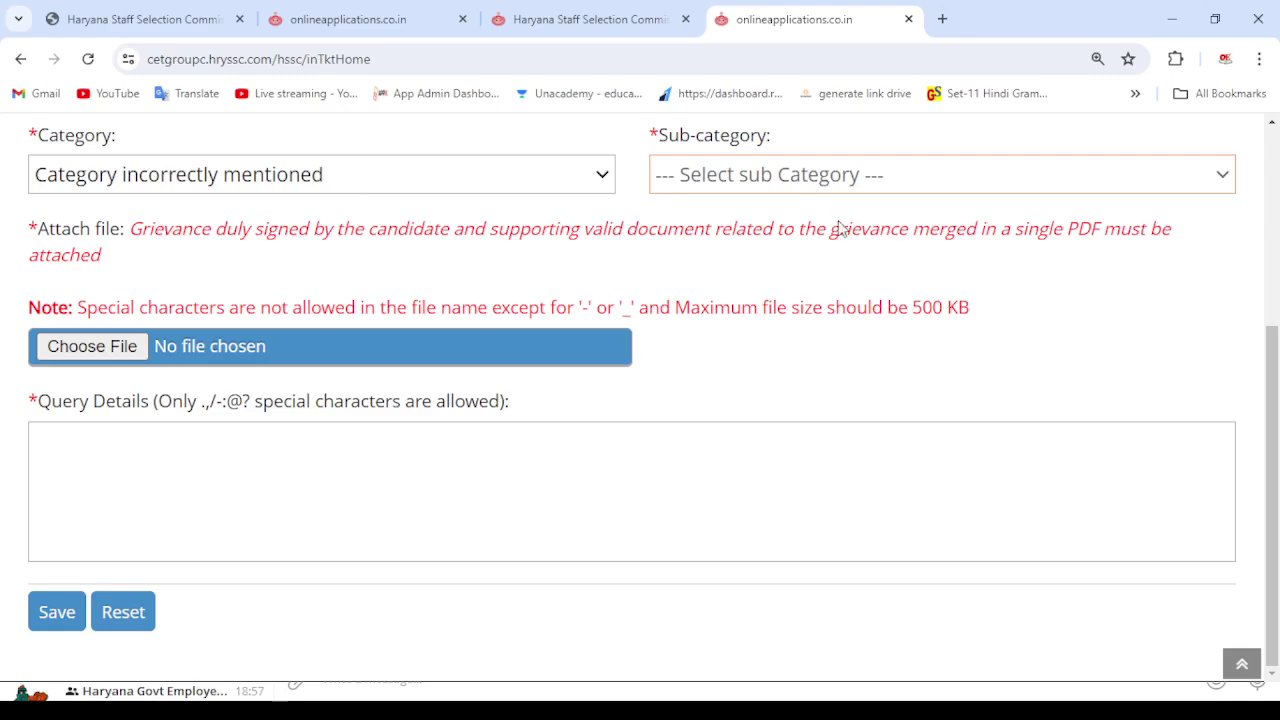
pyautogui.click(806, 256)
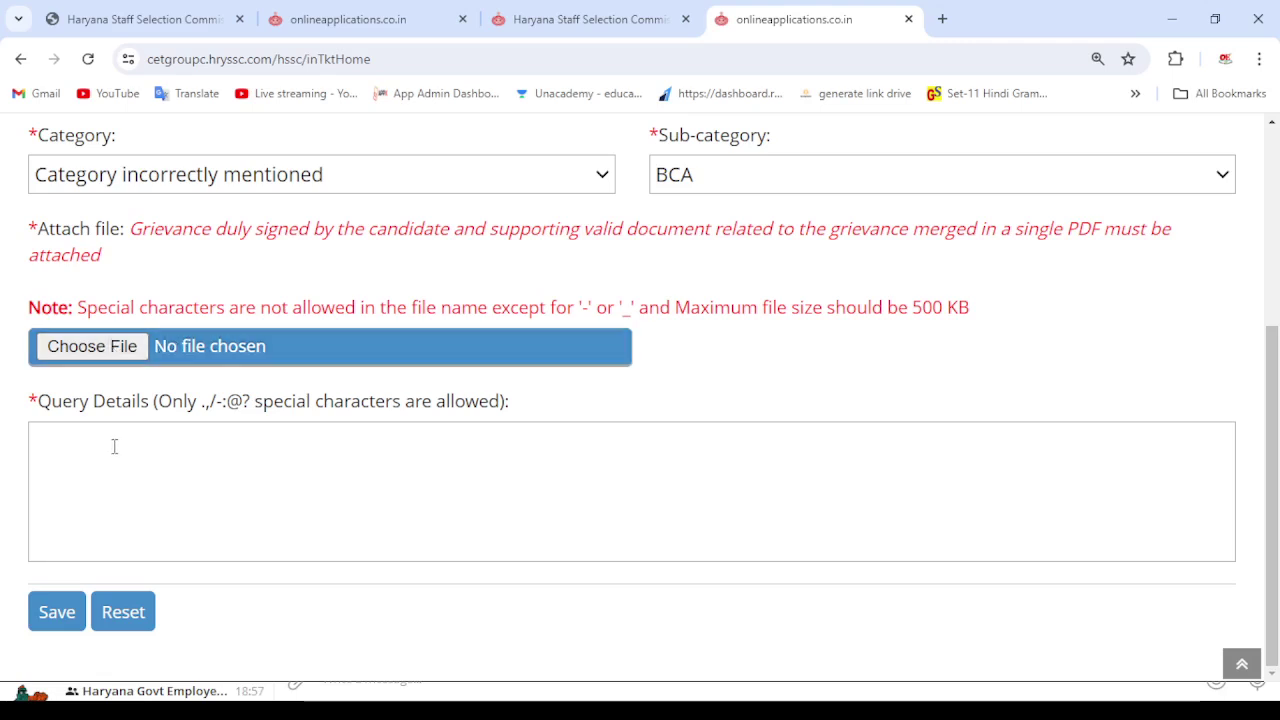
pyautogui.click(762, 180)
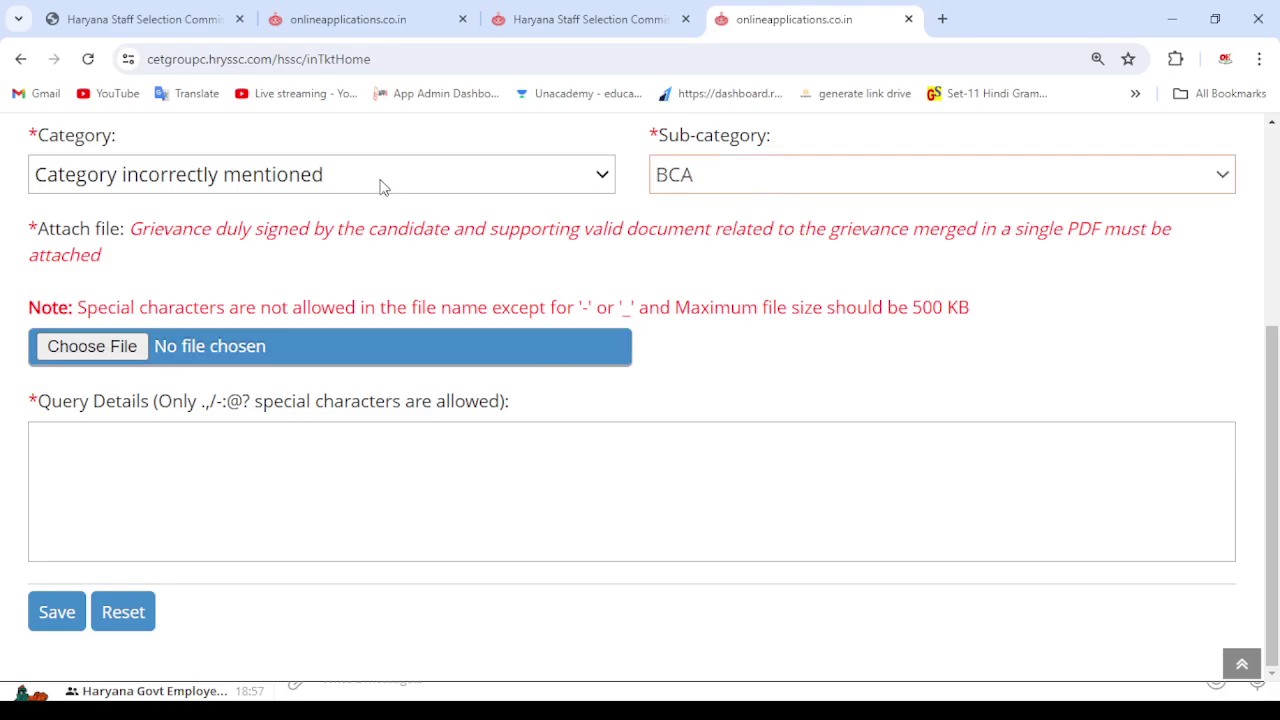
# - Set the category to Personal Details Incorrect and step the sub-category through Gender and Father Name to Mother Name
pyautogui.click(380, 182)
pyautogui.press('Down')
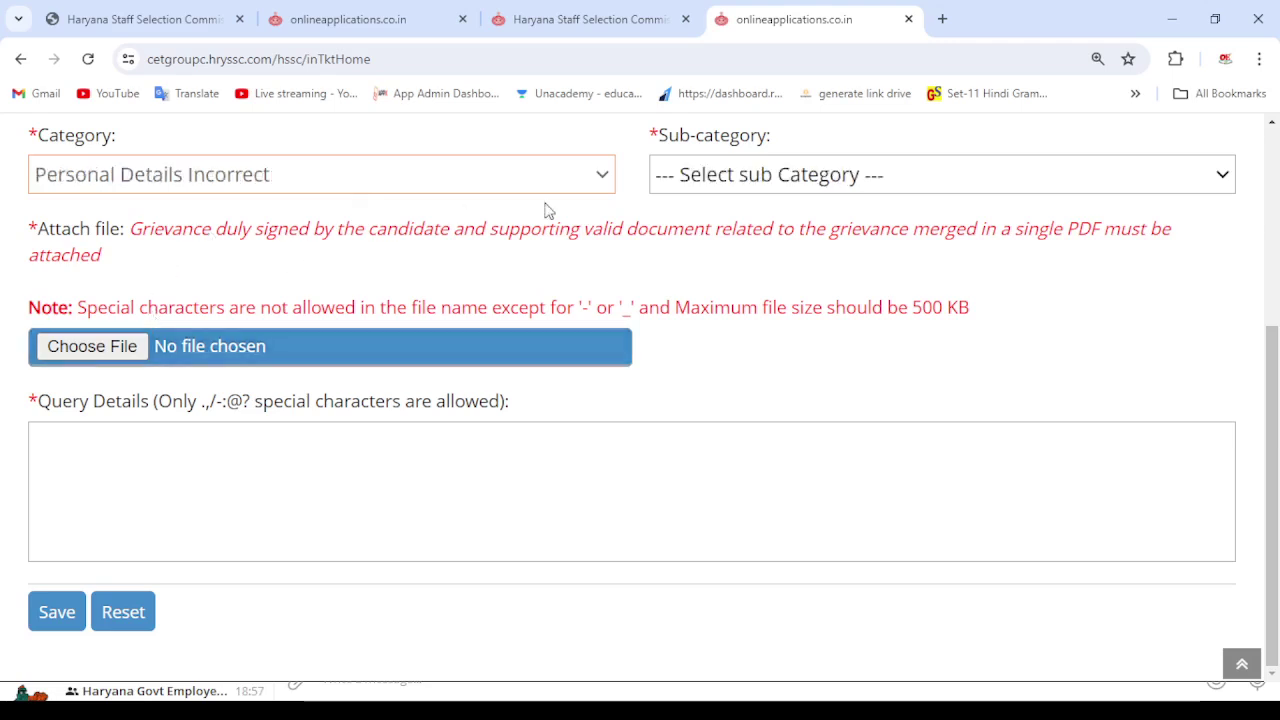
pyautogui.click(730, 180)
pyautogui.press('Down')
pyautogui.press('Down')
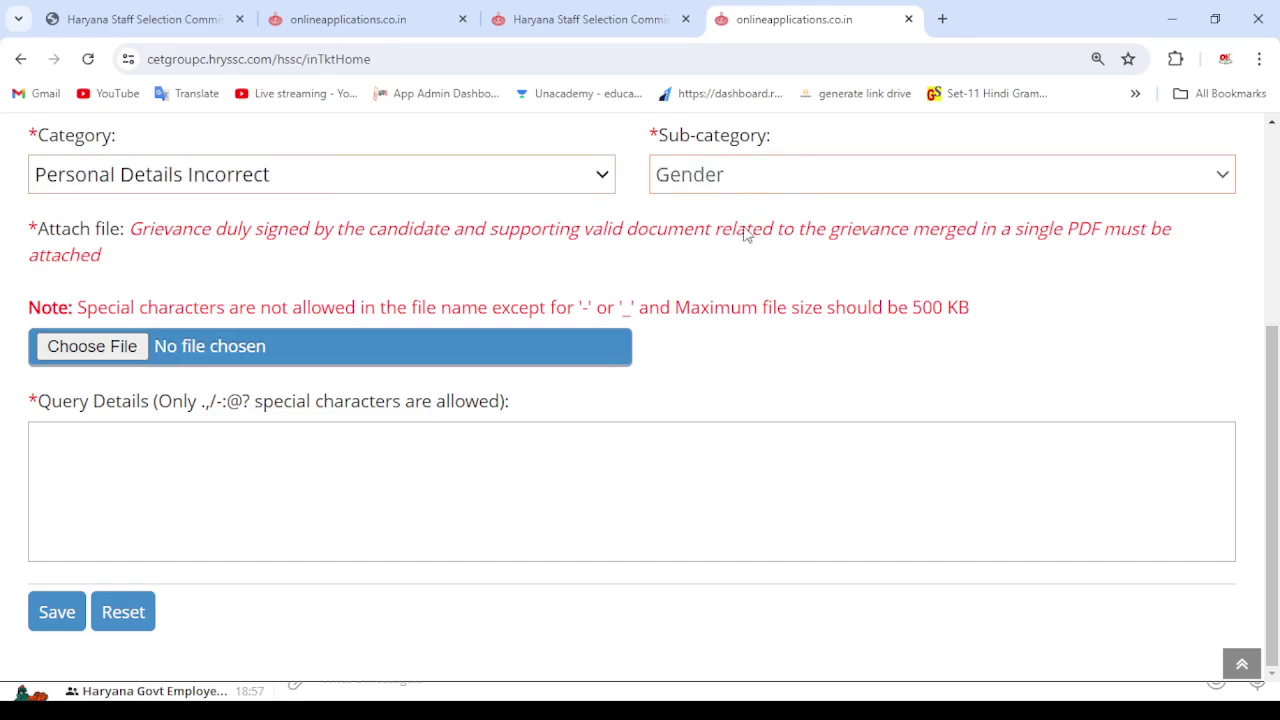
pyautogui.press('Down')
pyautogui.press('Down')
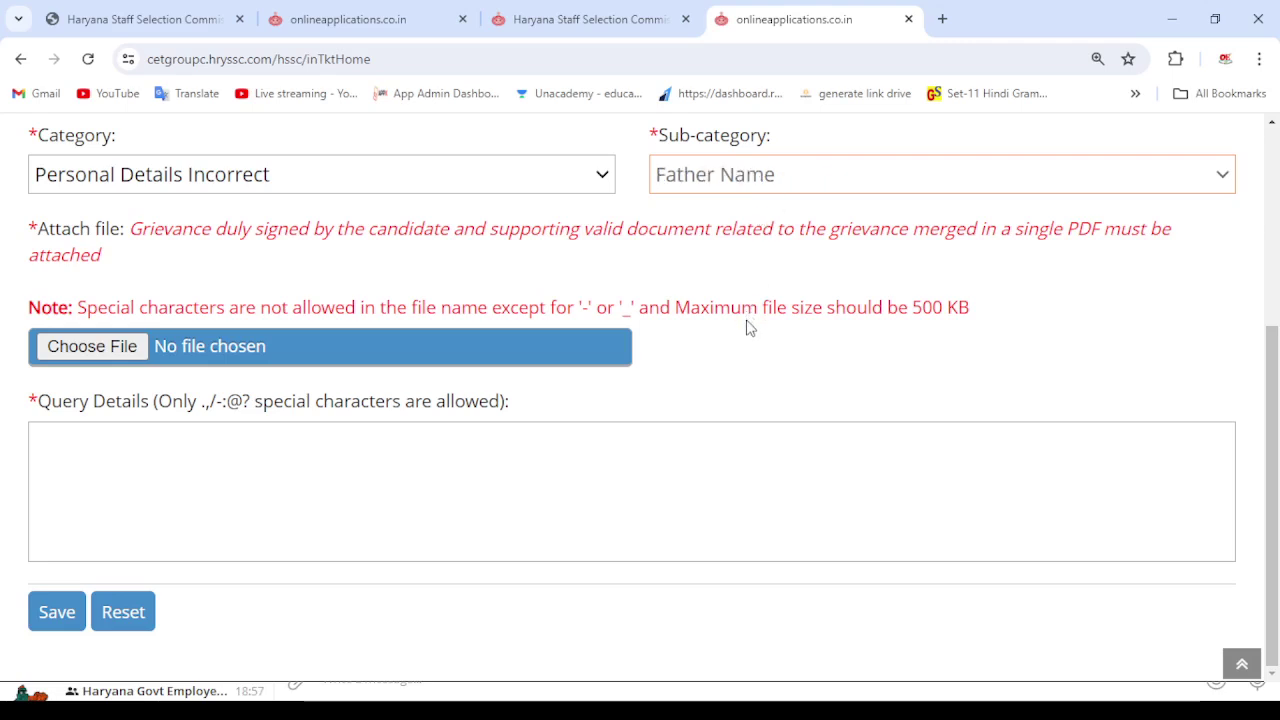
pyautogui.press('Down')
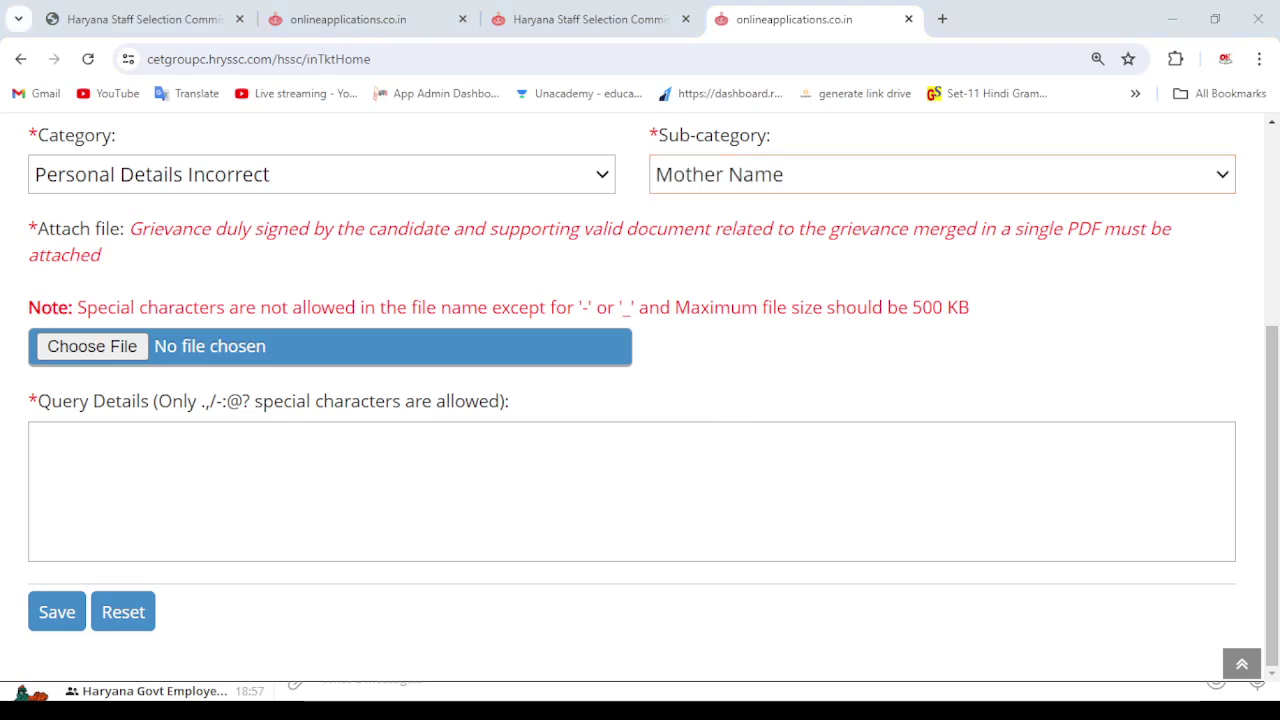
# - Open the Re-Advertisement No. 04/2024 For Group C Posts page from the HSSC home page
pyautogui.click(140, 19)
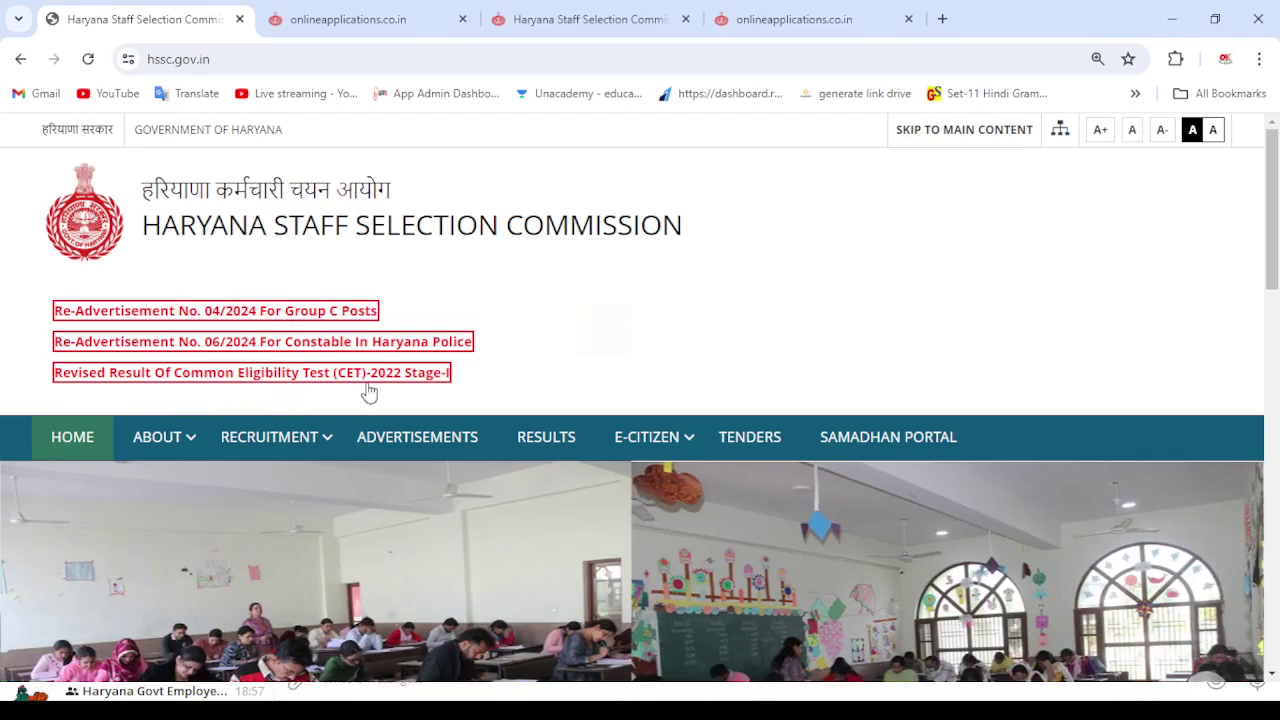
pyautogui.click(297, 314)
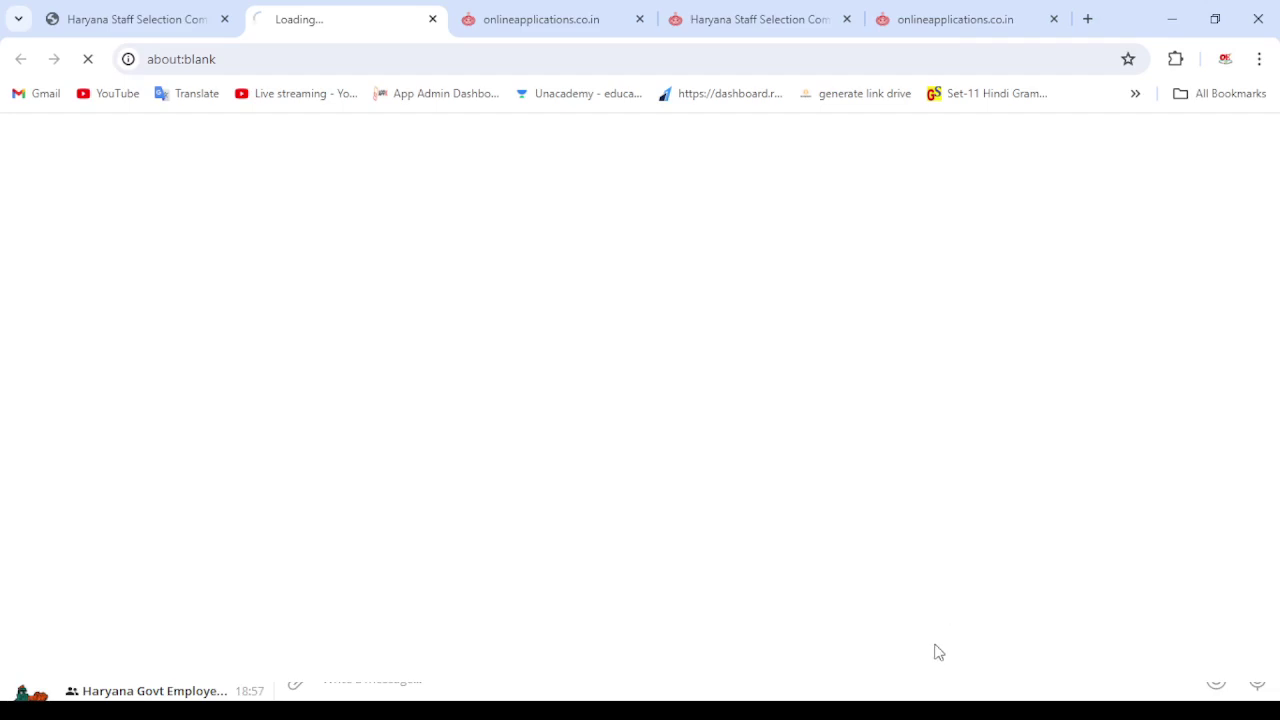
pyautogui.hotkey('ctrl', 'Tab')
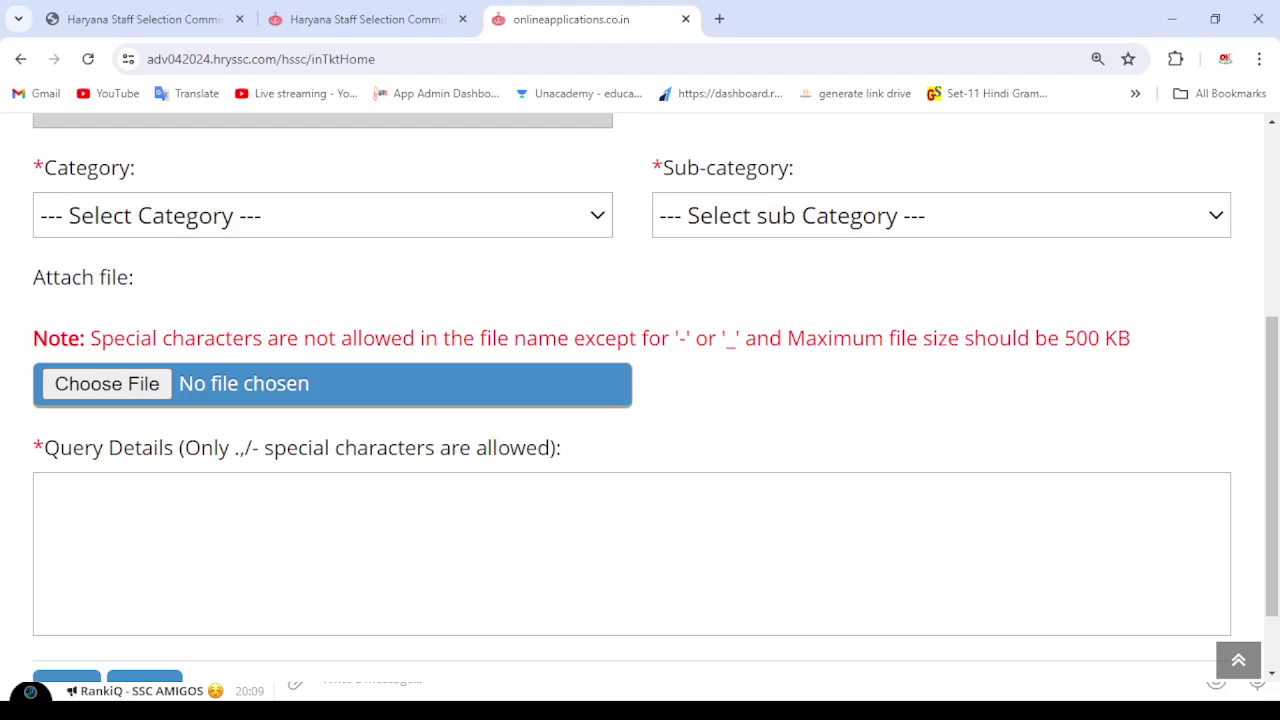
# - Set the category of the advertisement 04/2024 grievance form to Technical Issues, trying Other in between
pyautogui.click(200, 228)
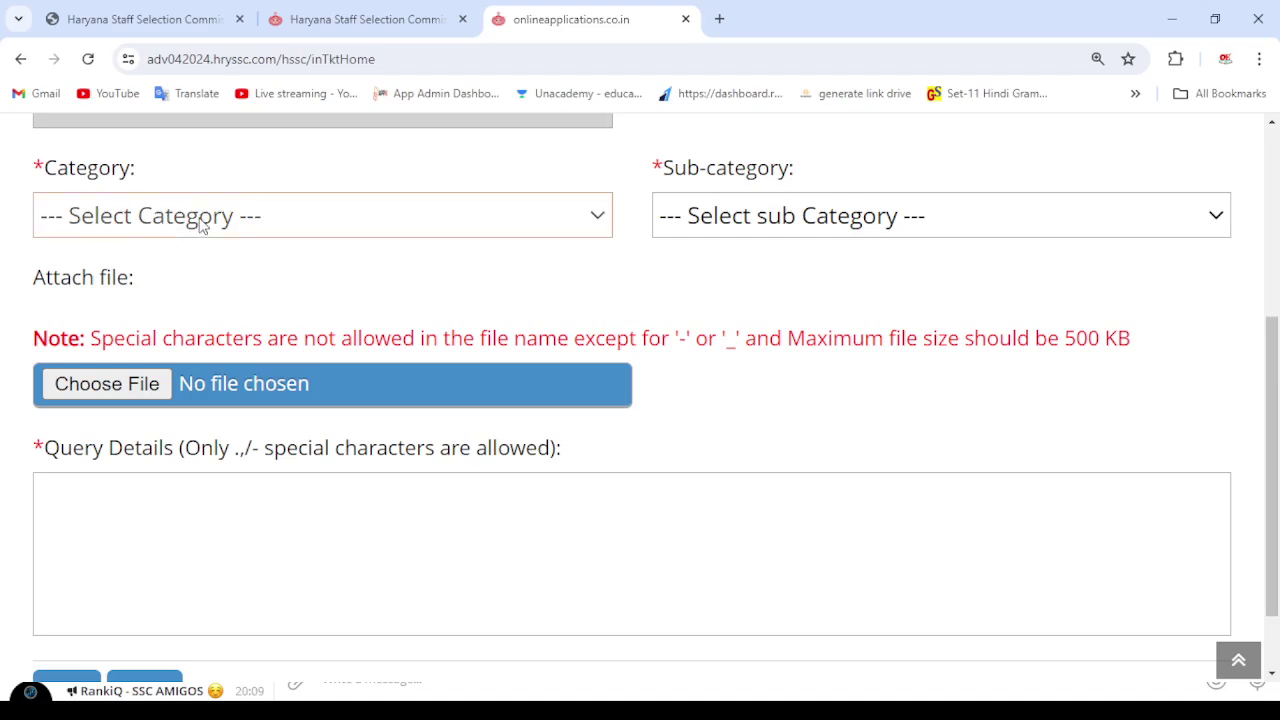
pyautogui.click(199, 294)
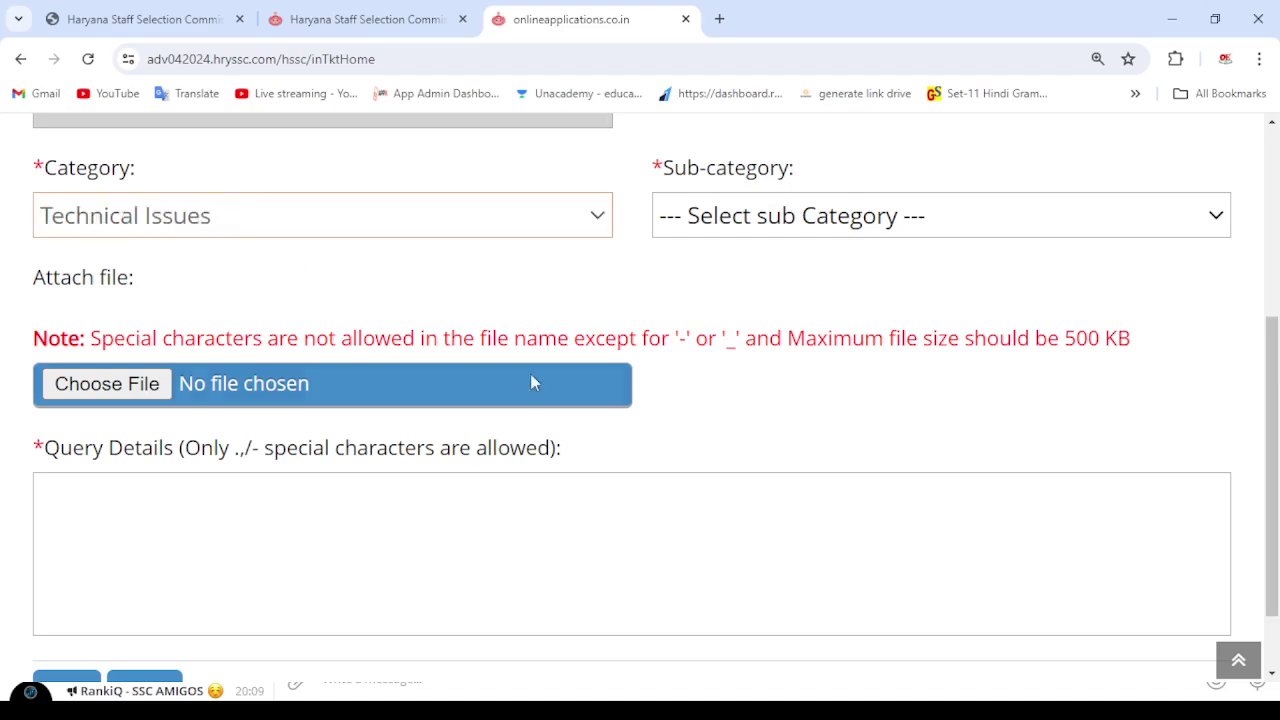
pyautogui.click(108, 384)
pyautogui.press('Down')
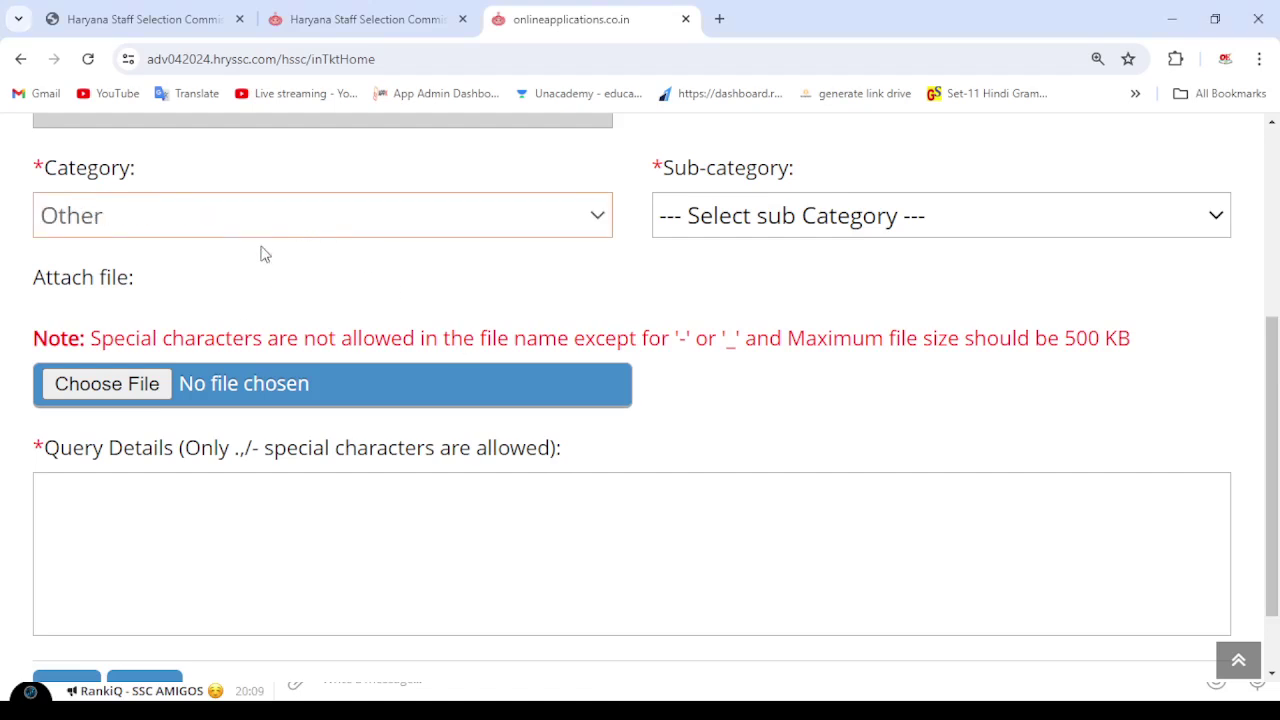
pyautogui.press('Up')
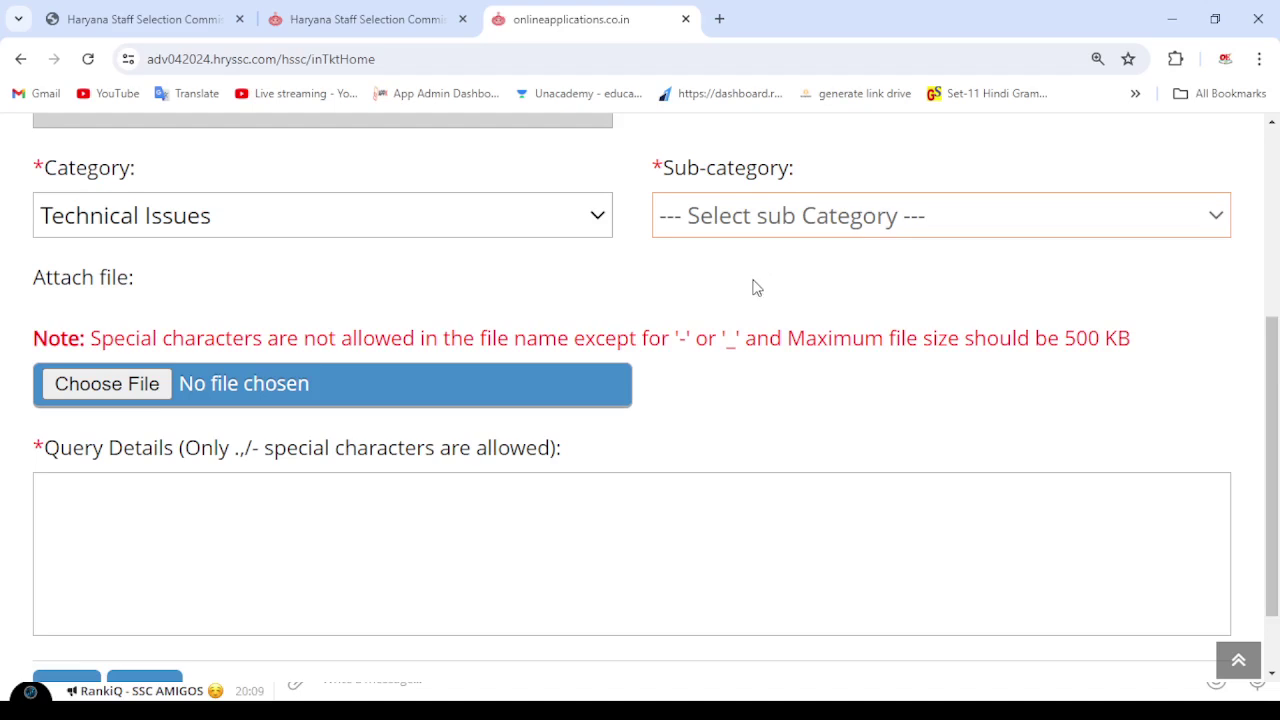
# - Try Personal Details, Registration Details, Mailing Address and Category Details as the sub-category for Technical Issues
pyautogui.press('Down')
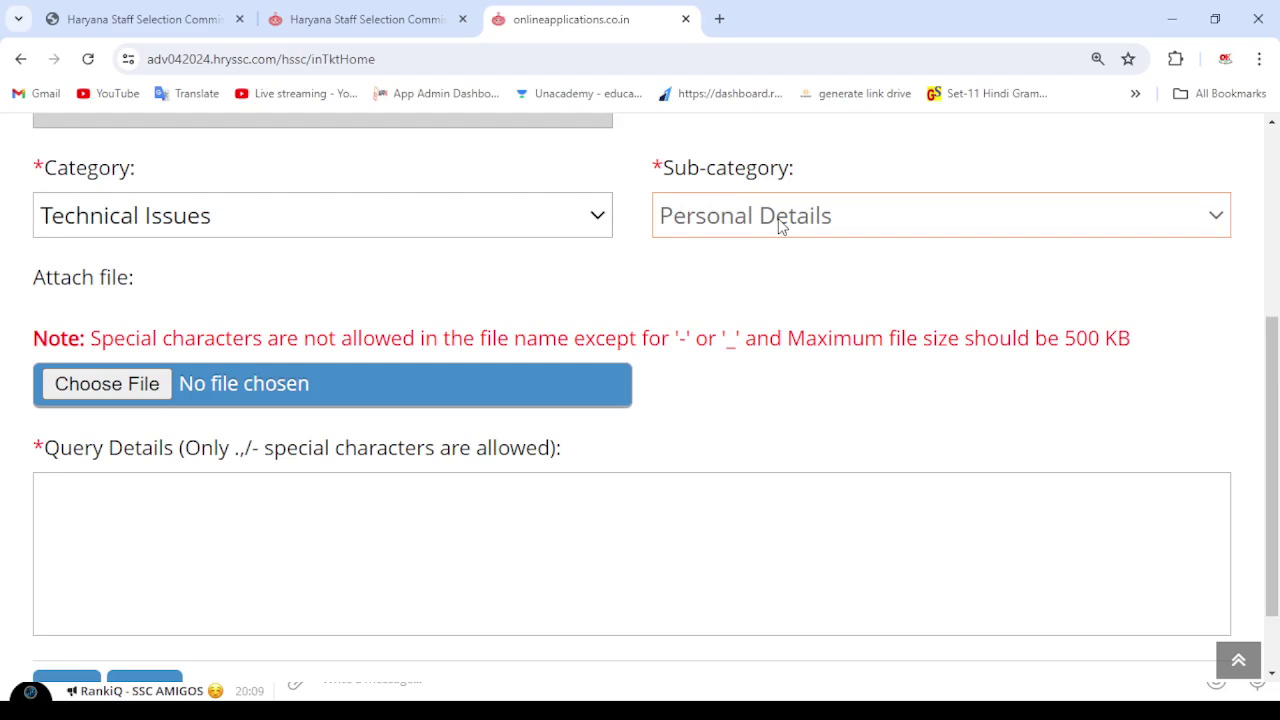
pyautogui.click(773, 323)
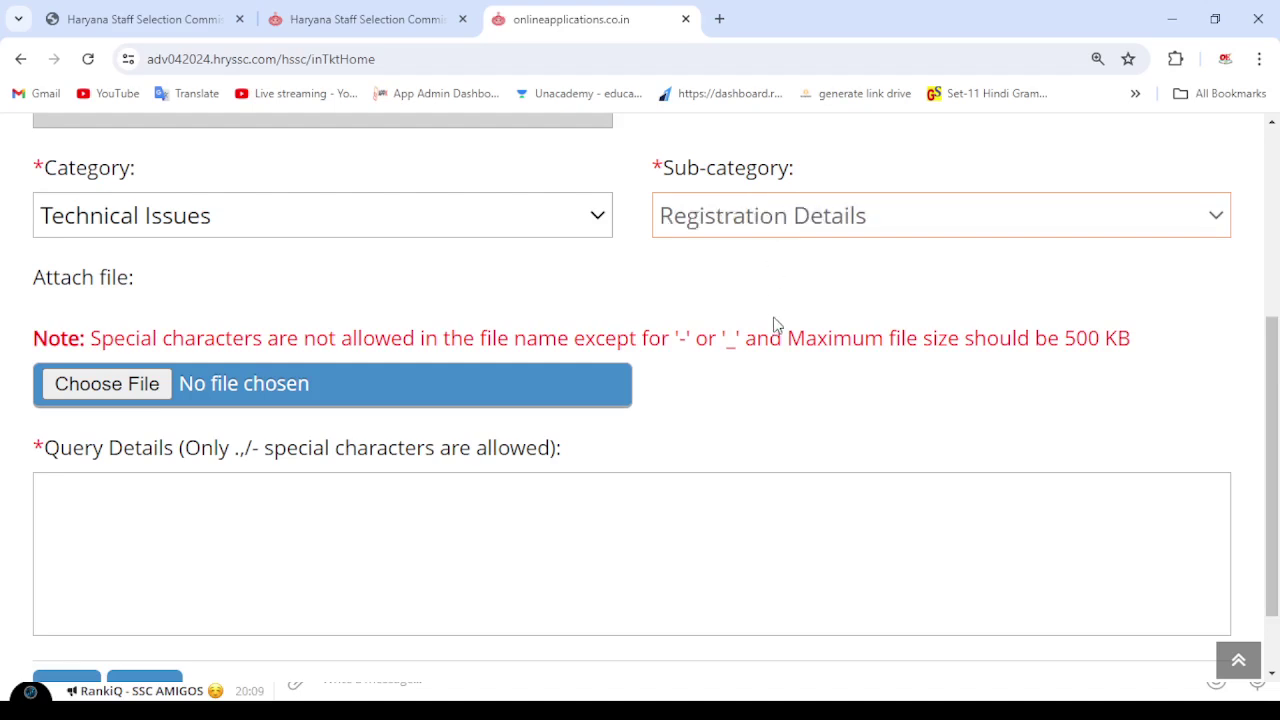
pyautogui.click(783, 225)
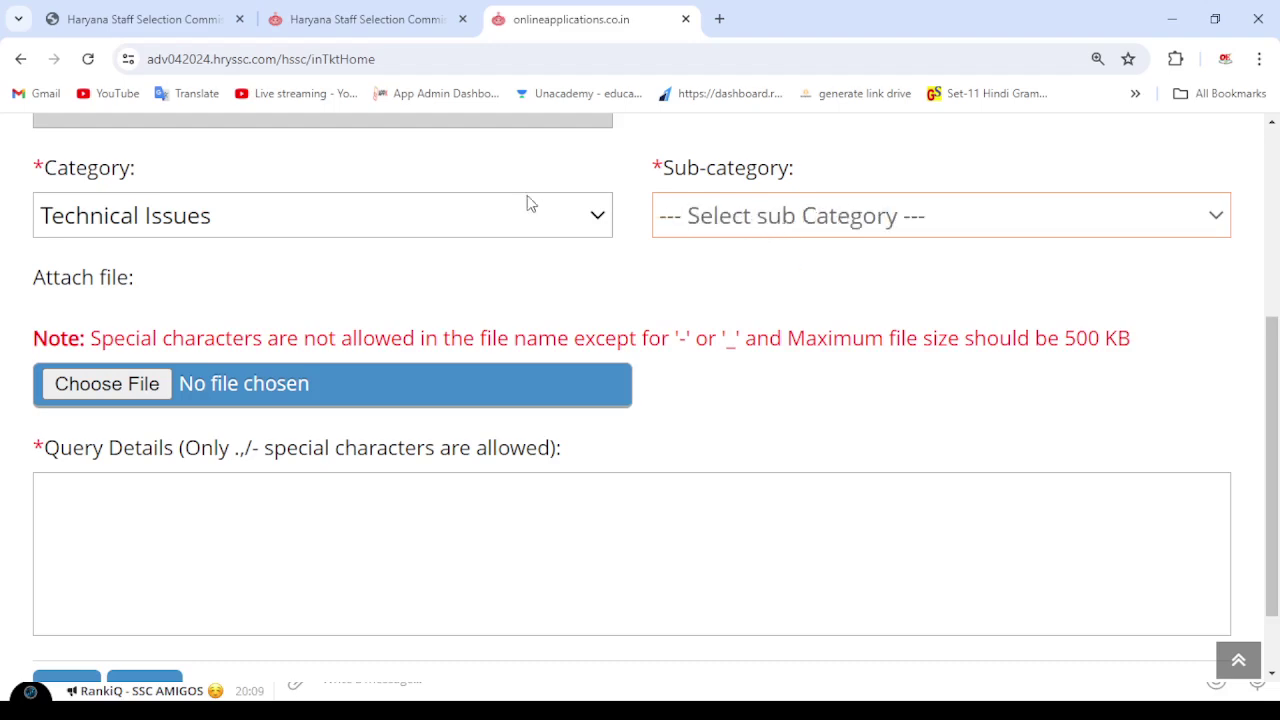
pyautogui.click(725, 216)
pyautogui.click(733, 323)
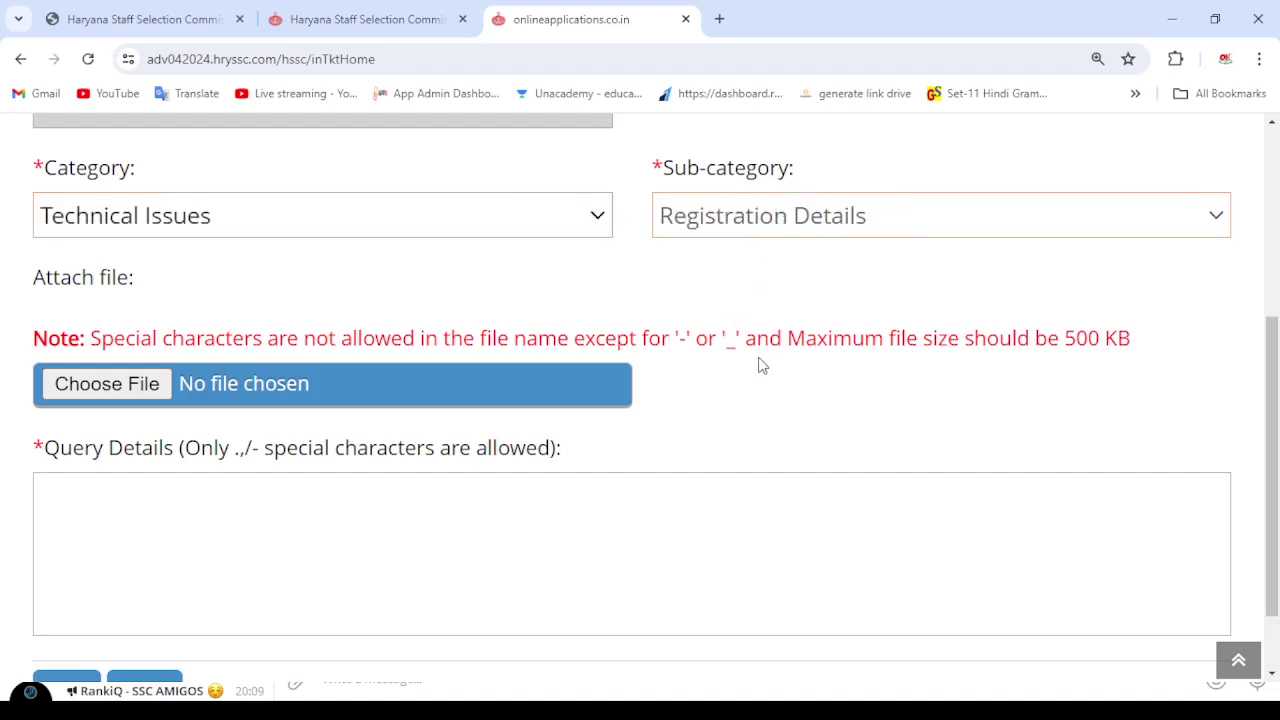
pyautogui.click(760, 366)
pyautogui.click(770, 228)
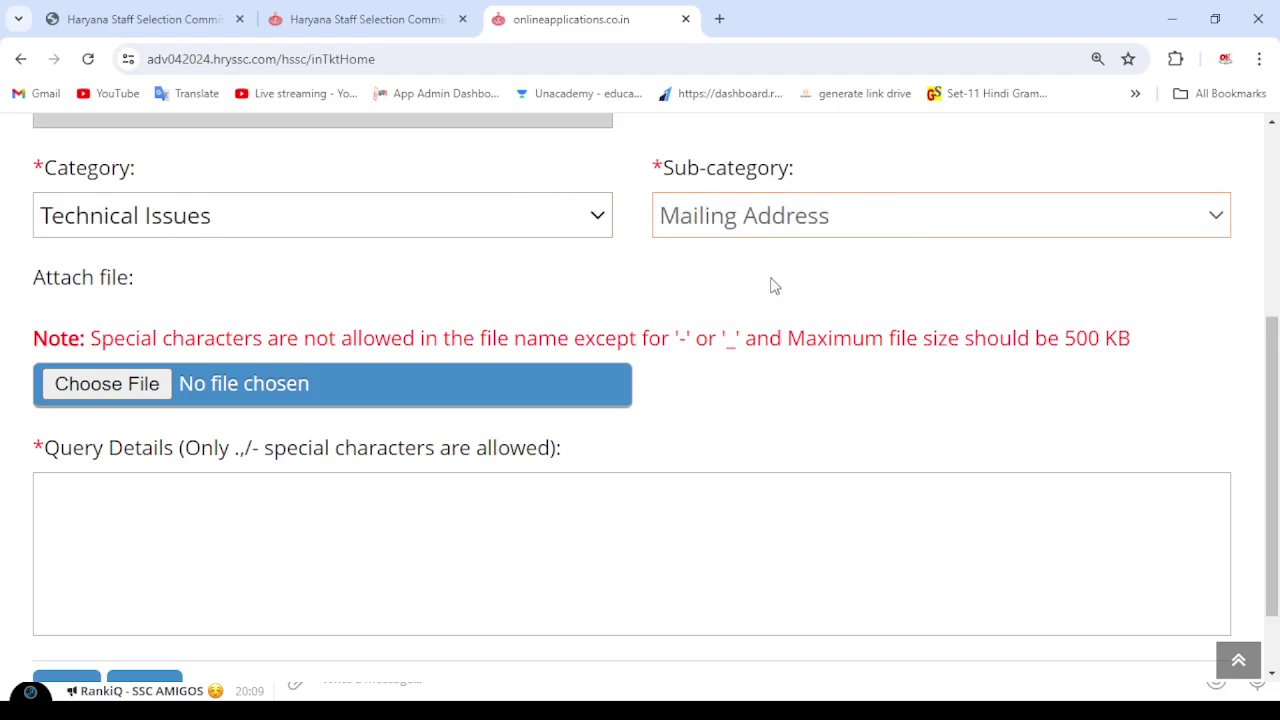
pyautogui.click(772, 360)
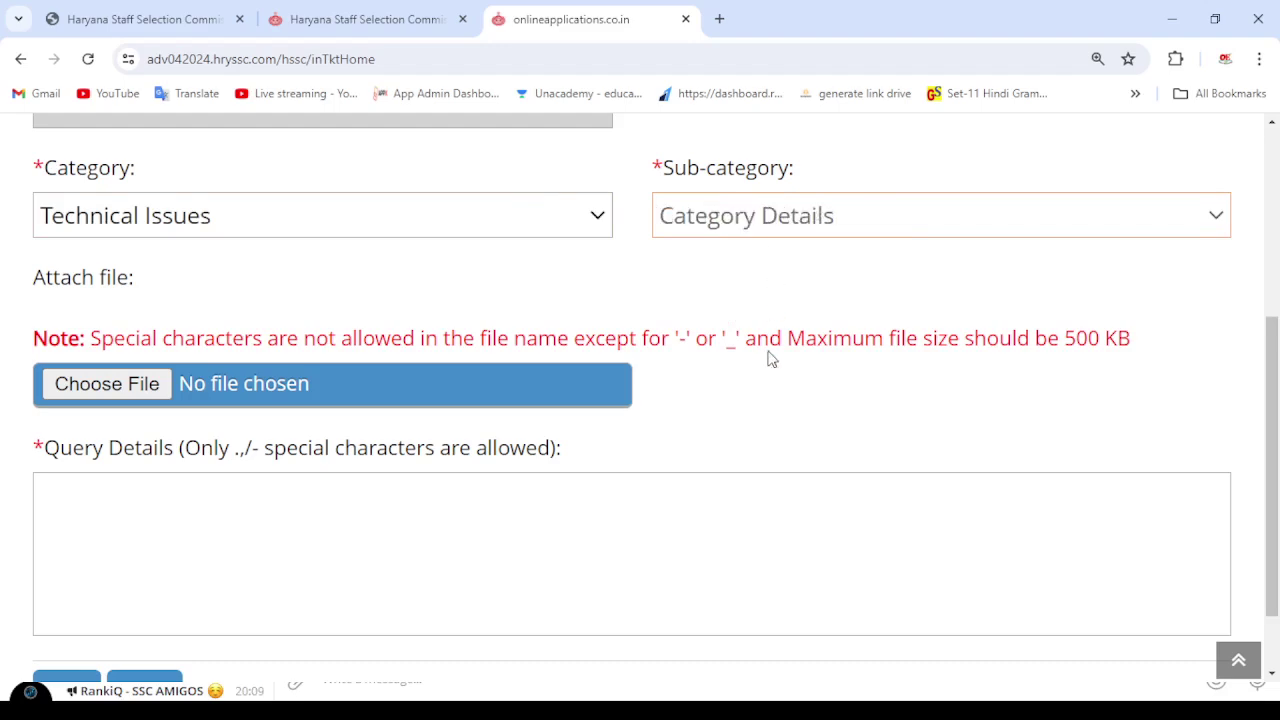
# - Try Essential Details as the sub-category and settle on Upload Photo and Signature
pyautogui.click(775, 222)
pyautogui.click(770, 430)
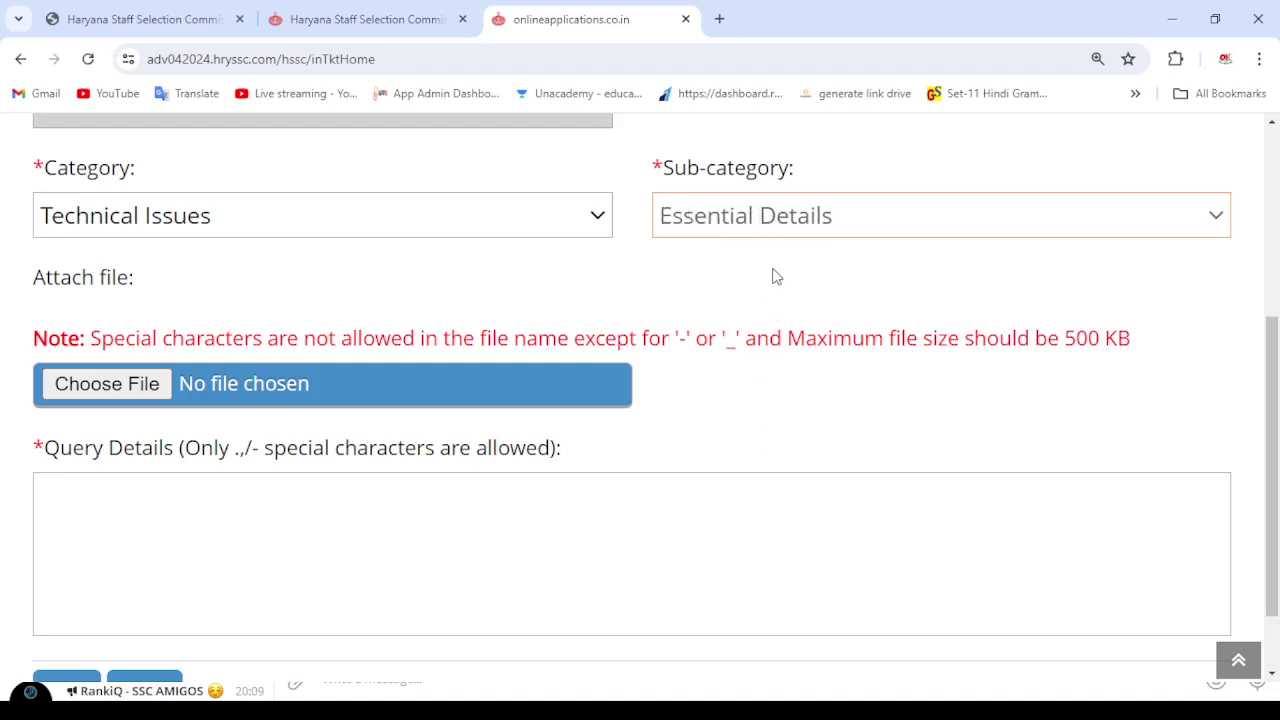
pyautogui.click(775, 228)
pyautogui.click(780, 457)
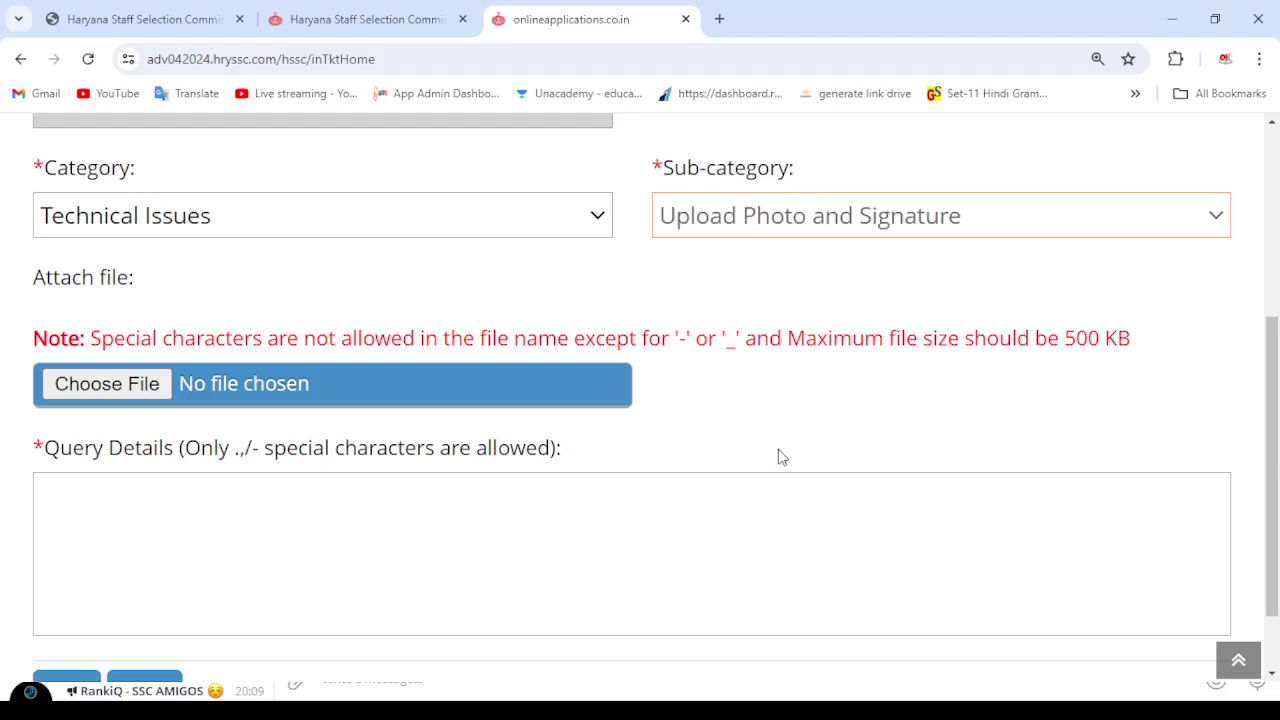
# - Try Confirmation as the sub-category for Technical Issues, and switch the selection to Personal Details
pyautogui.click(778, 220)
pyautogui.click(777, 497)
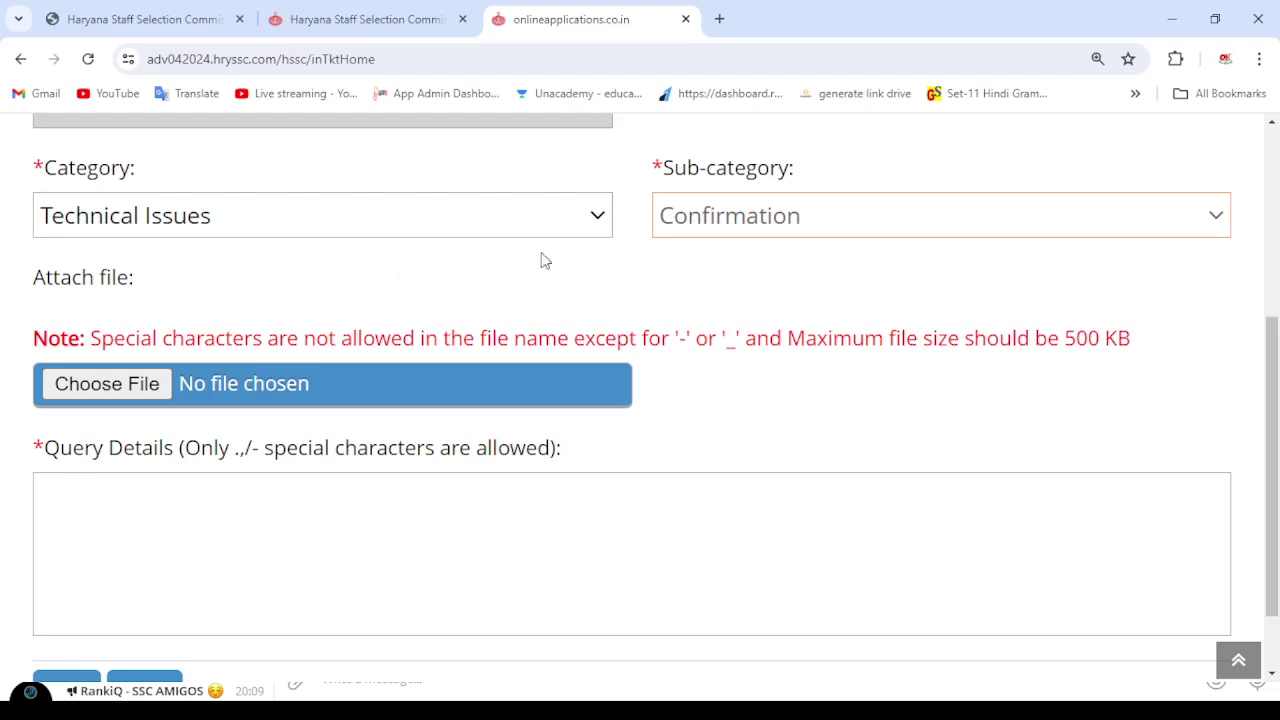
pyautogui.click(737, 217)
pyautogui.click(757, 296)
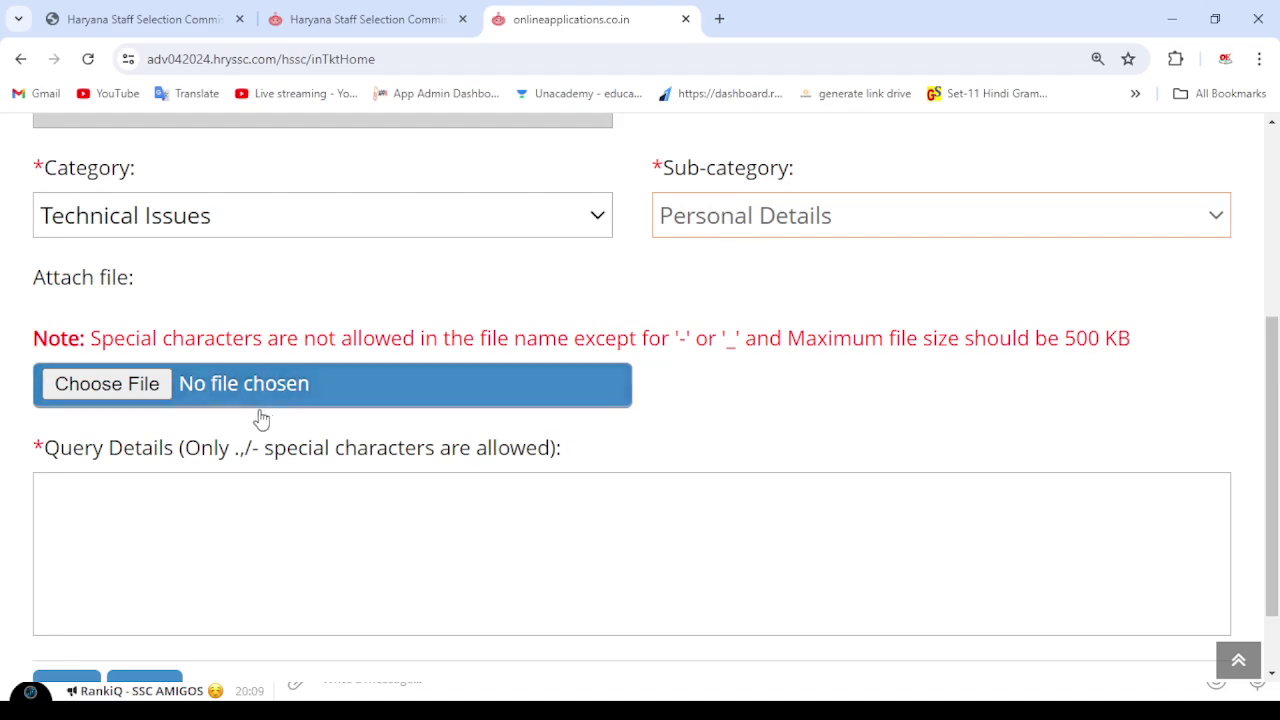
# - Examine the file attachment rules, the Query Details box and the save options of the grievance form, placing the cursor in Query Details
pyautogui.scroll(-1, 114, 337)
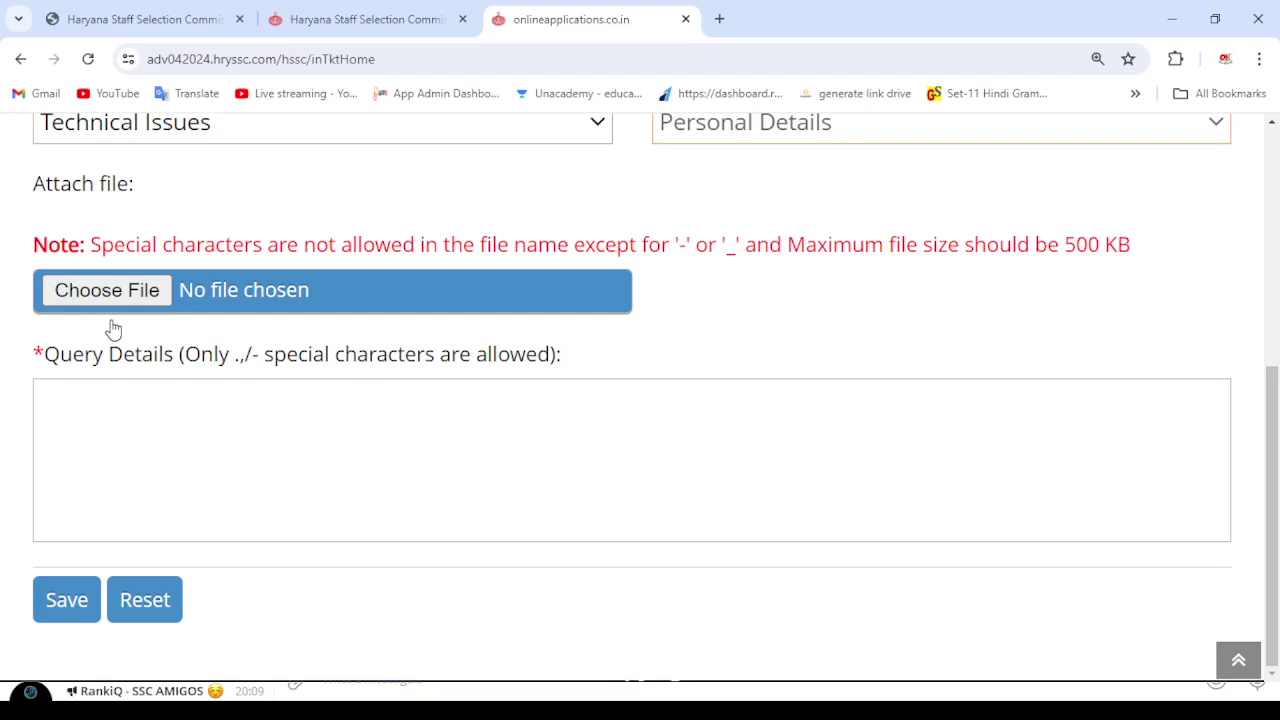
pyautogui.scroll(1, 600, 211)
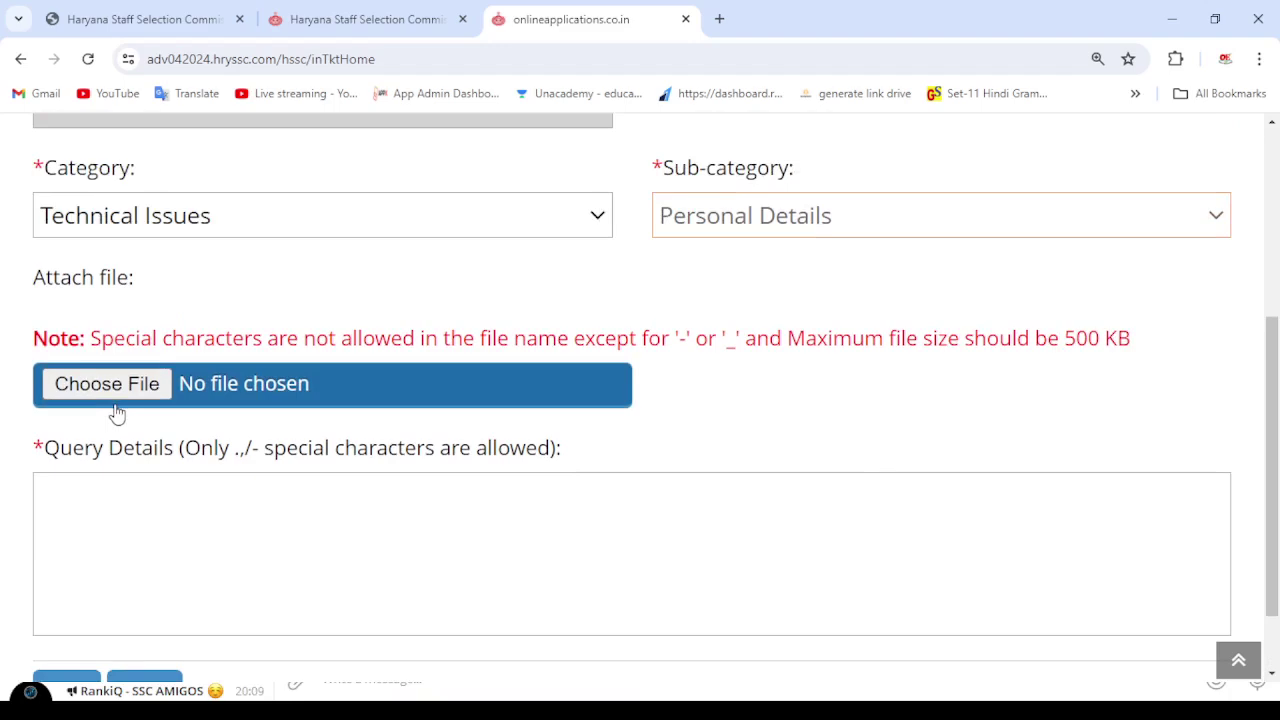
pyautogui.click(214, 513)
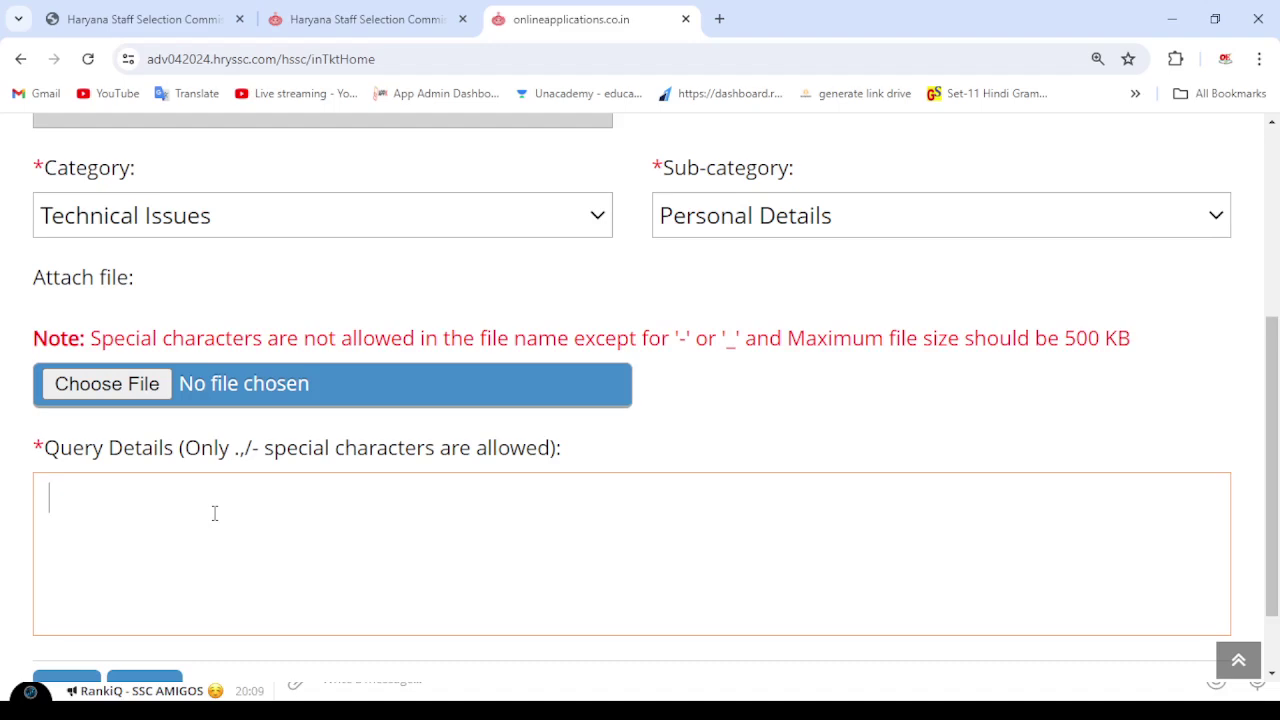
pyautogui.scroll(-1, 214, 513)
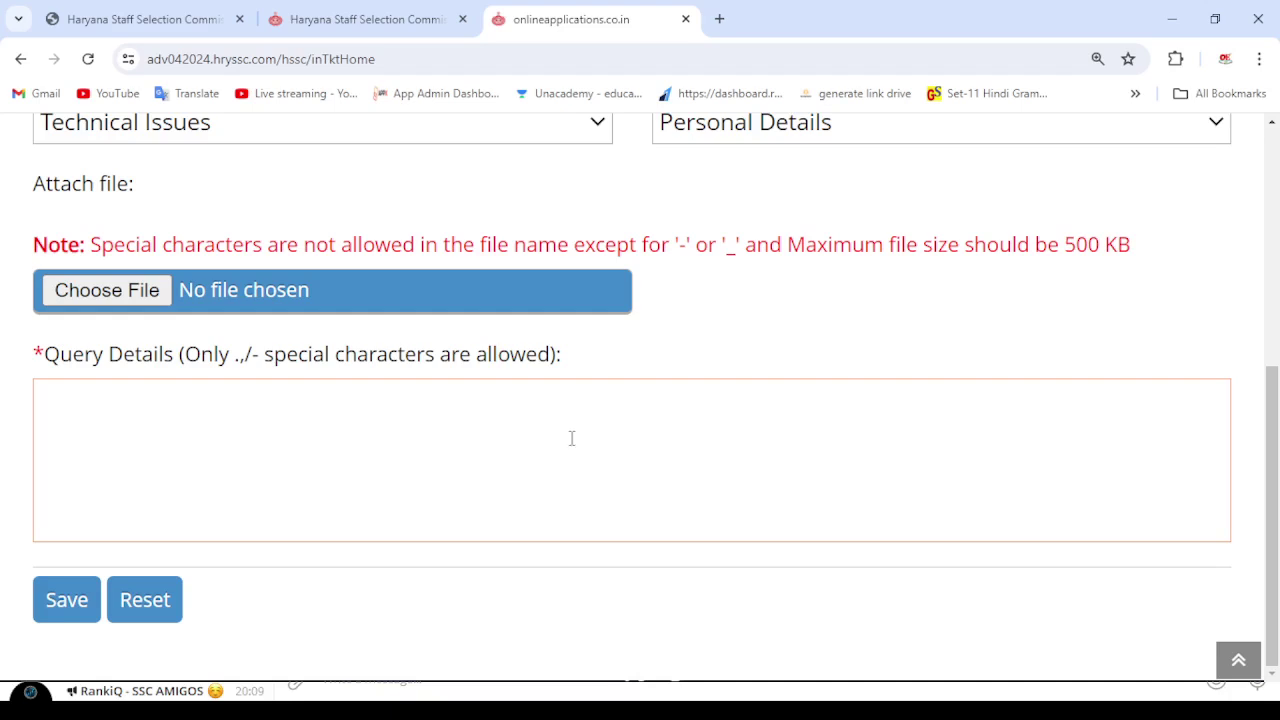
pyautogui.scroll(1, 571, 437)
# - Set the grievance form's sub-category to Essential Details, trying Category Details first
pyautogui.click(778, 218)
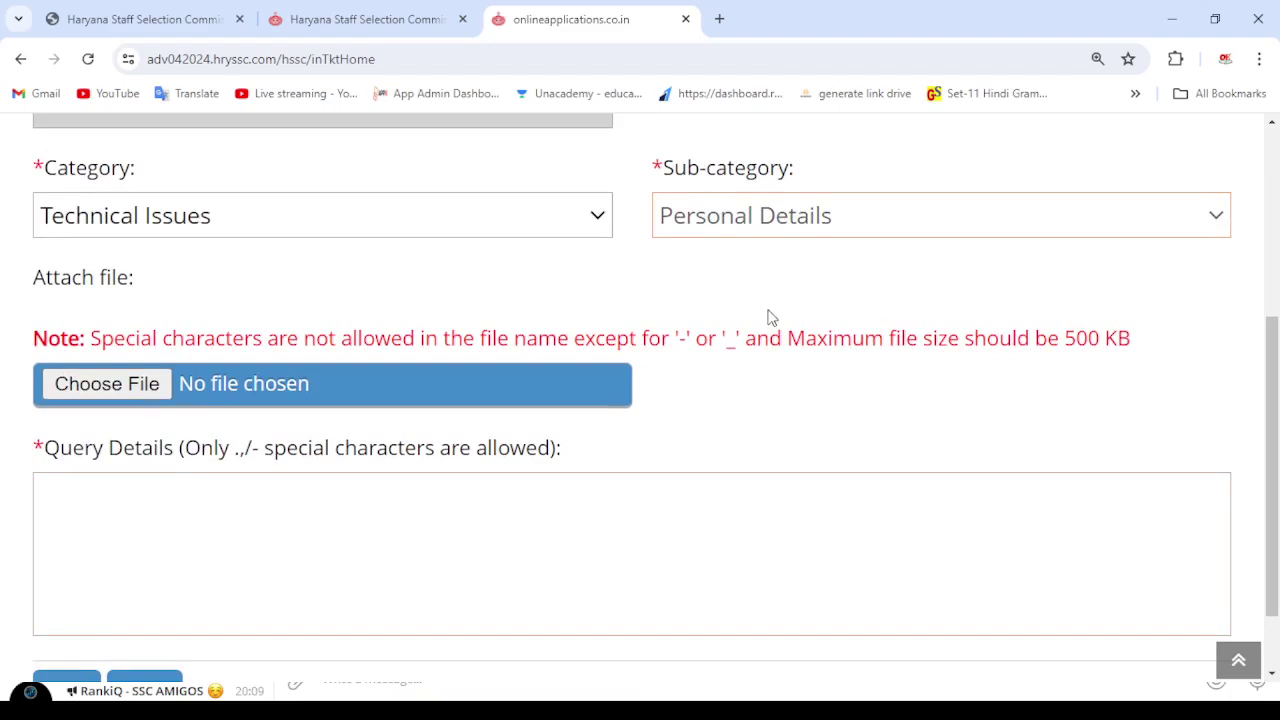
pyautogui.click(767, 388)
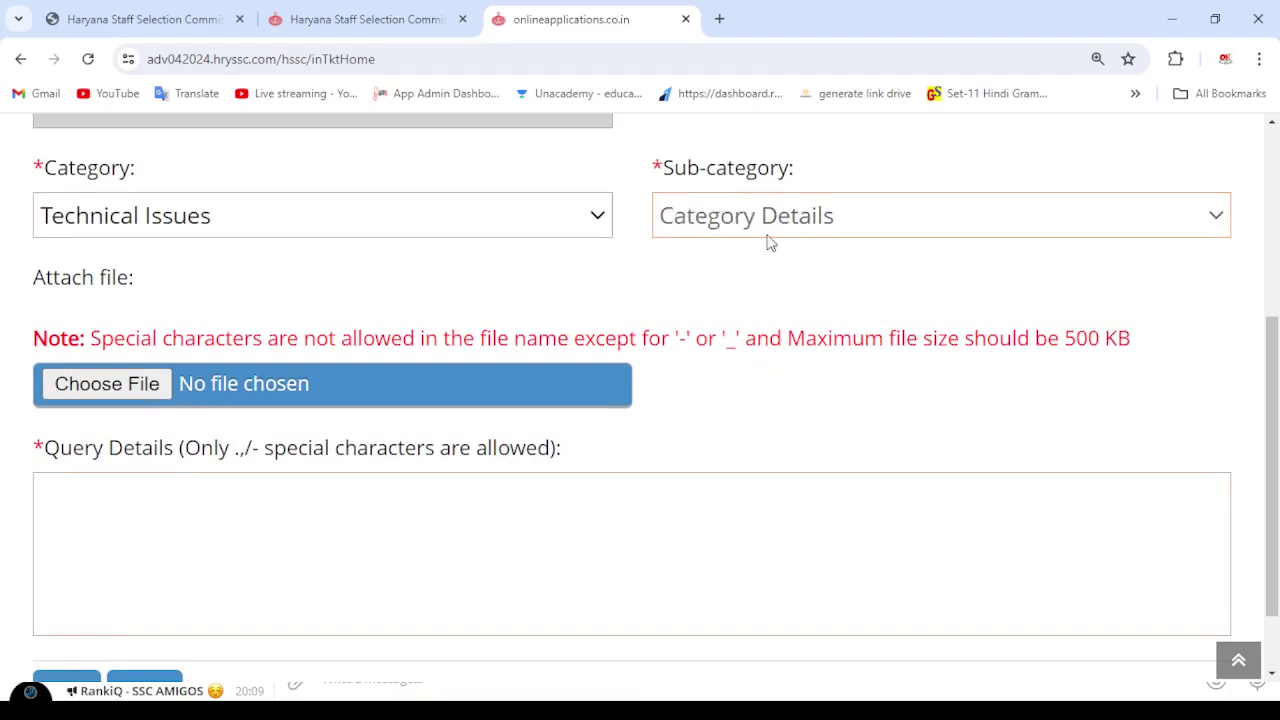
pyautogui.press('Down')
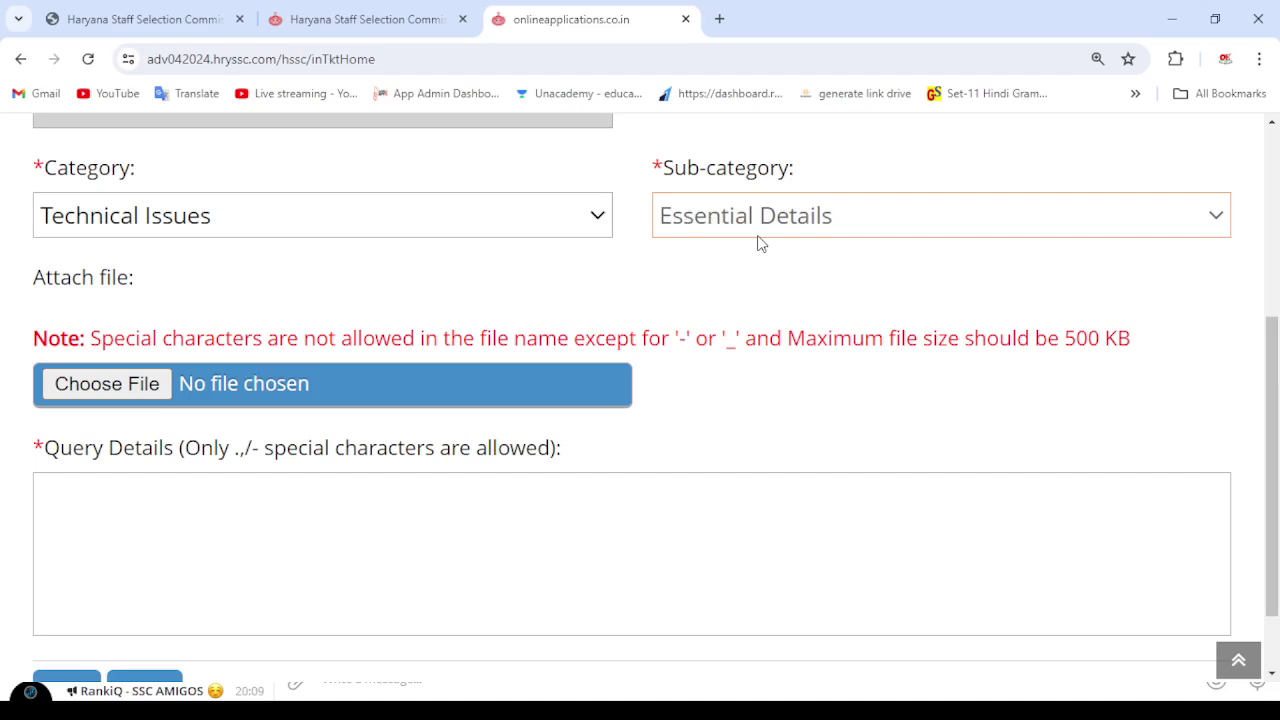
# - Return to the Haryana Staff Selection Commission home page
pyautogui.click(150, 15)
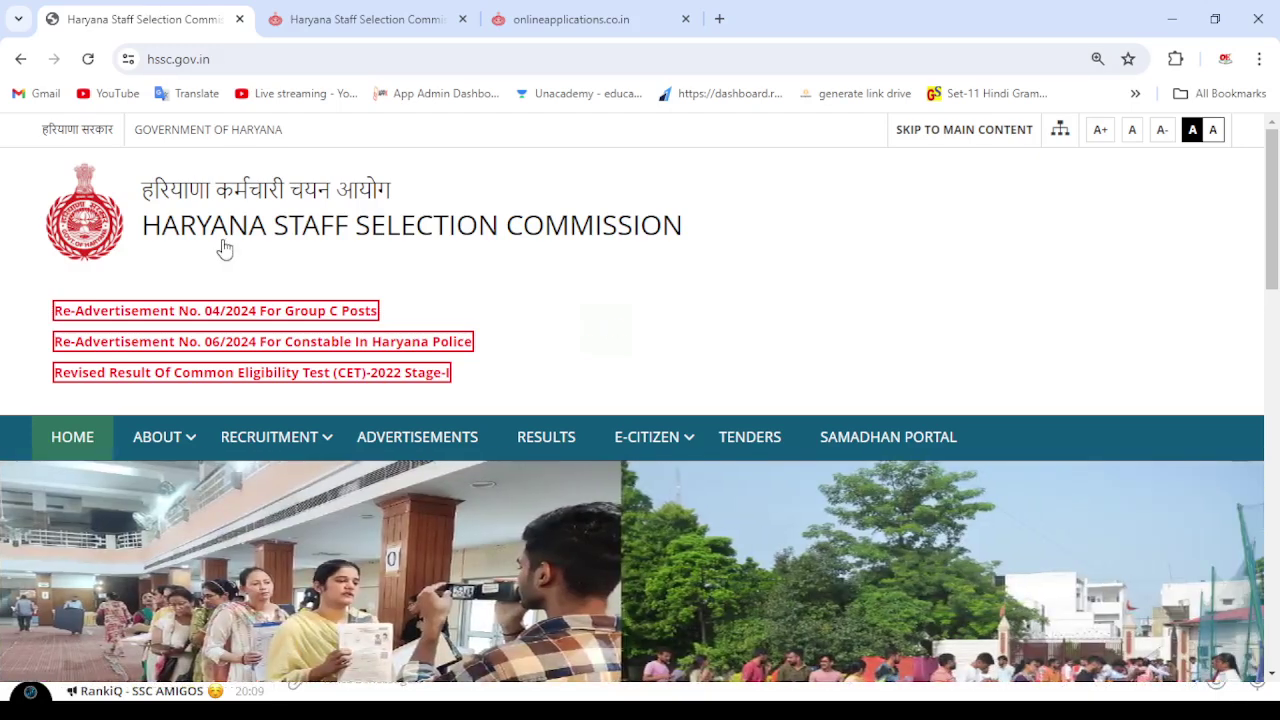